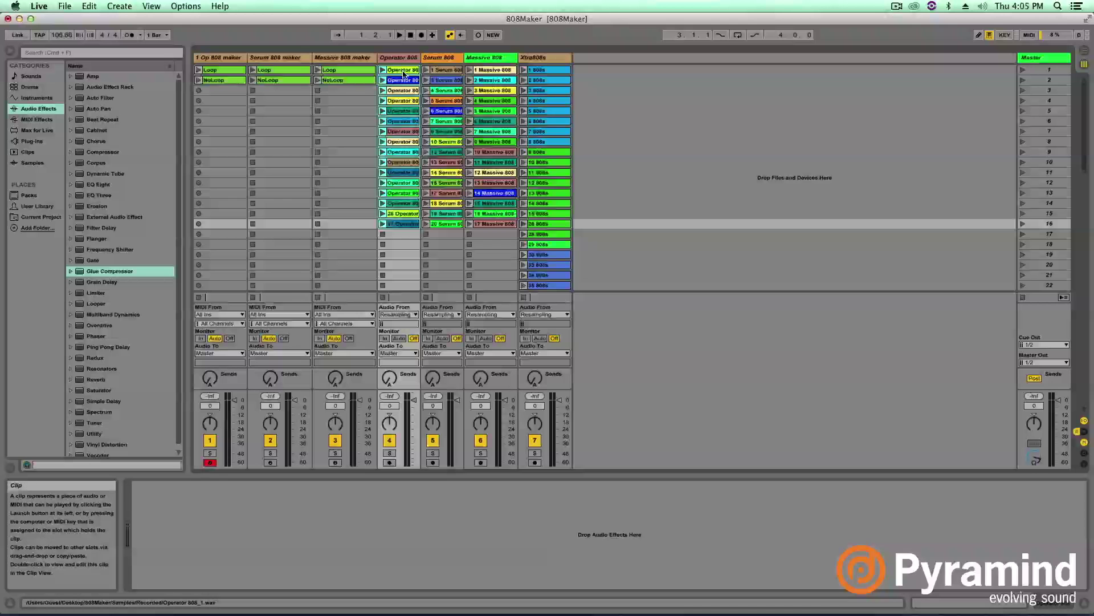
# Step: Place the Operator 808 clips end to end on the Operator 808 arrangement track, fit the view, and open Preferences
pyautogui.press('Tab')
pyautogui.moveTo(405, 74); pyautogui.dragTo(199, 253)
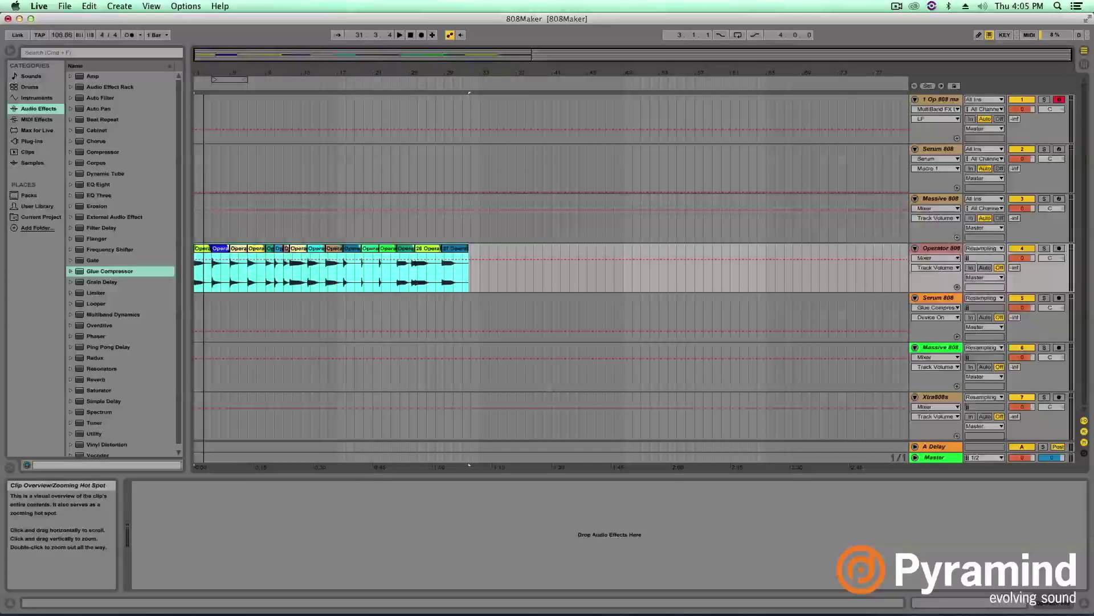
pyautogui.press('z')
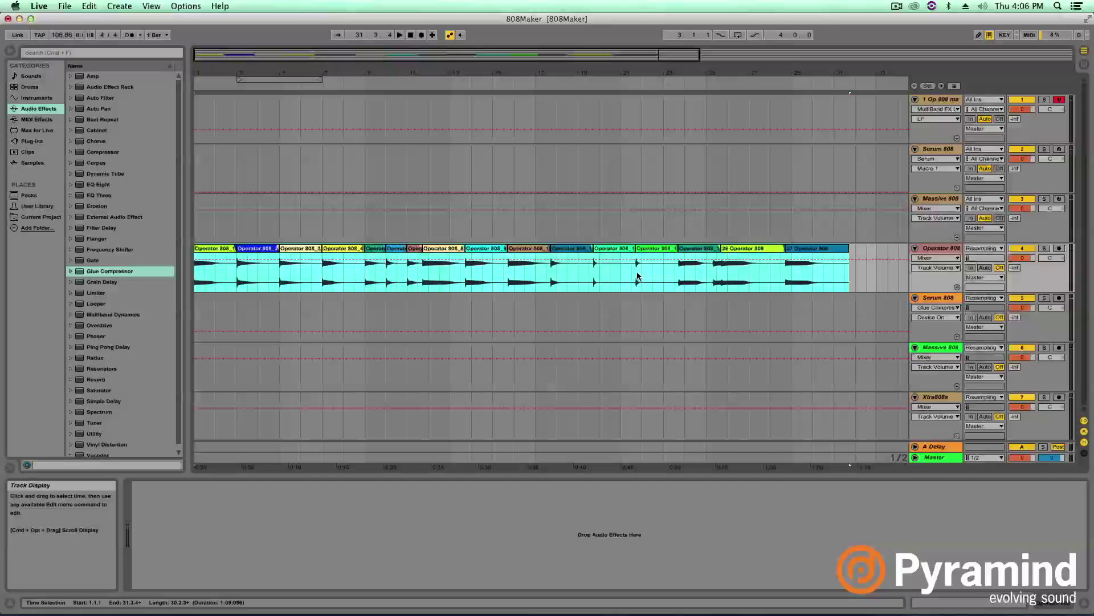
pyautogui.press('super+comma')
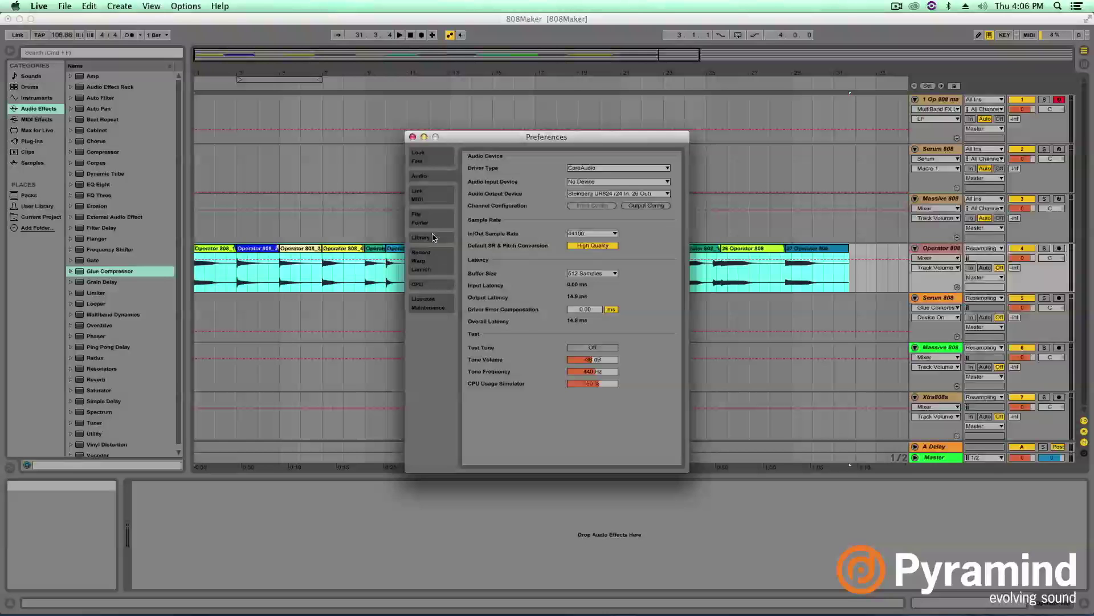
# Step: Review the Record/Warp/Launch preferences with Create Fades on Clip Edges Off, then close Preferences
pyautogui.click(422, 261)
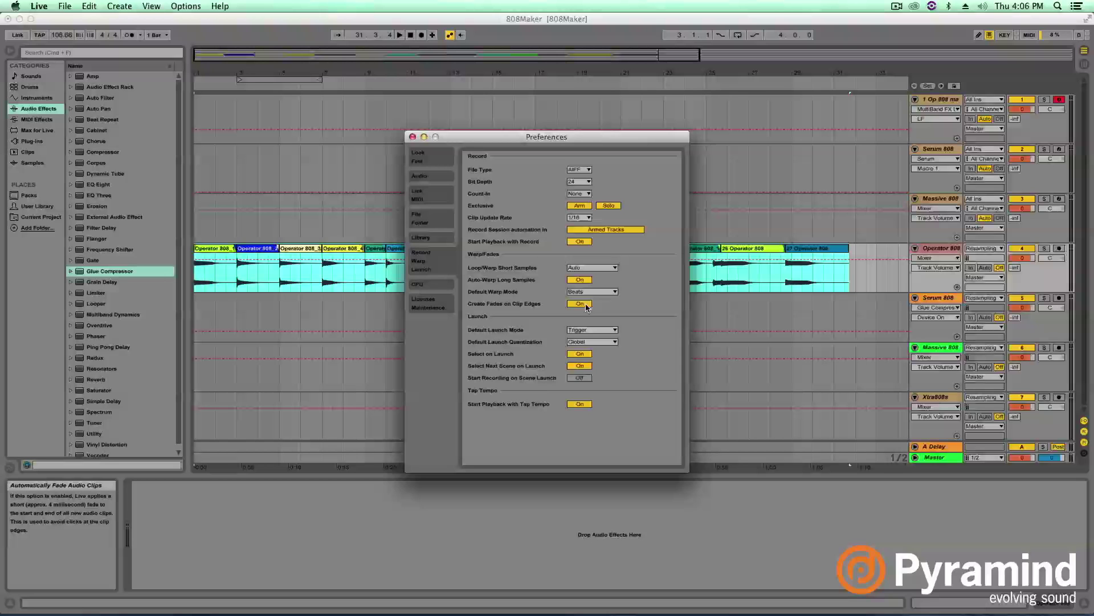
pyautogui.click(413, 138)
# Step: Remove Operator 808_1's fade-in and shorten it to length 1.3.0, ending at 2.4.1
pyautogui.click(445, 263)
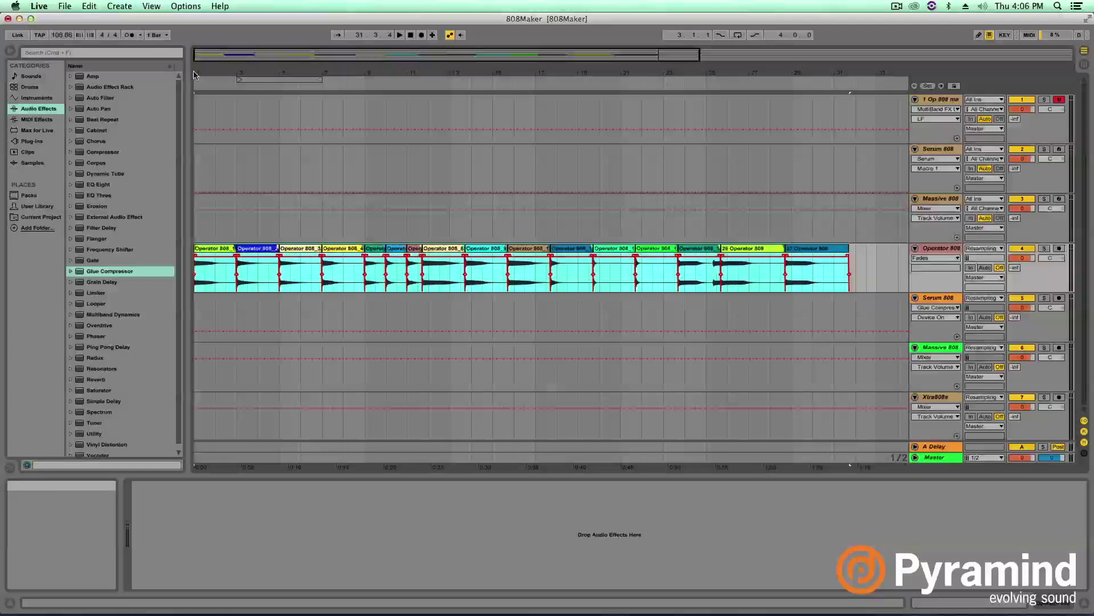
pyautogui.moveTo(194, 74); pyautogui.dragTo(218, 145)
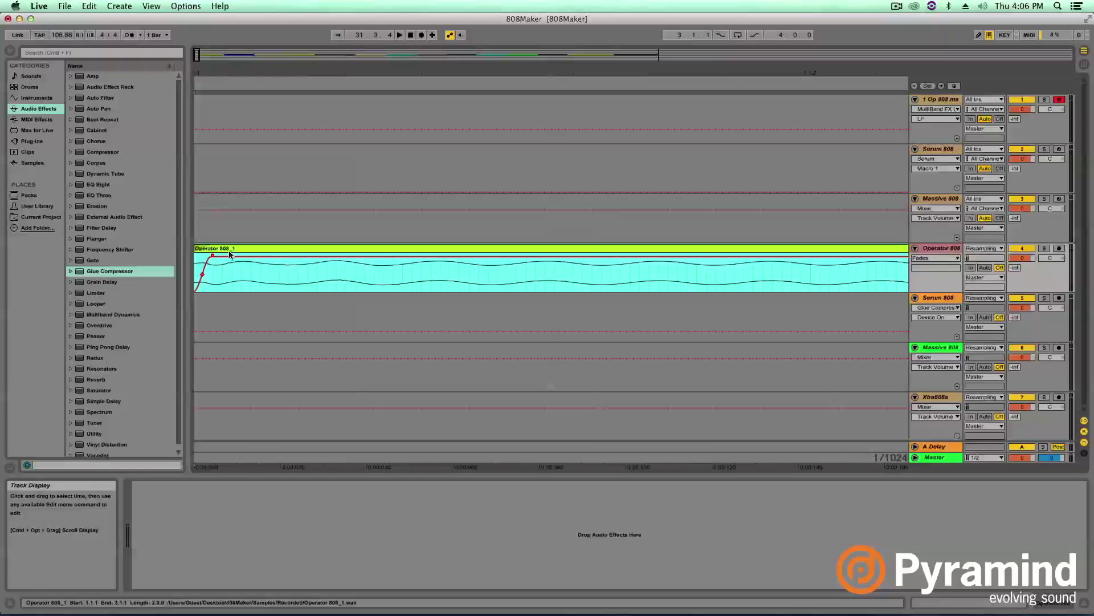
pyautogui.moveTo(213, 260); pyautogui.dragTo(206, 259)
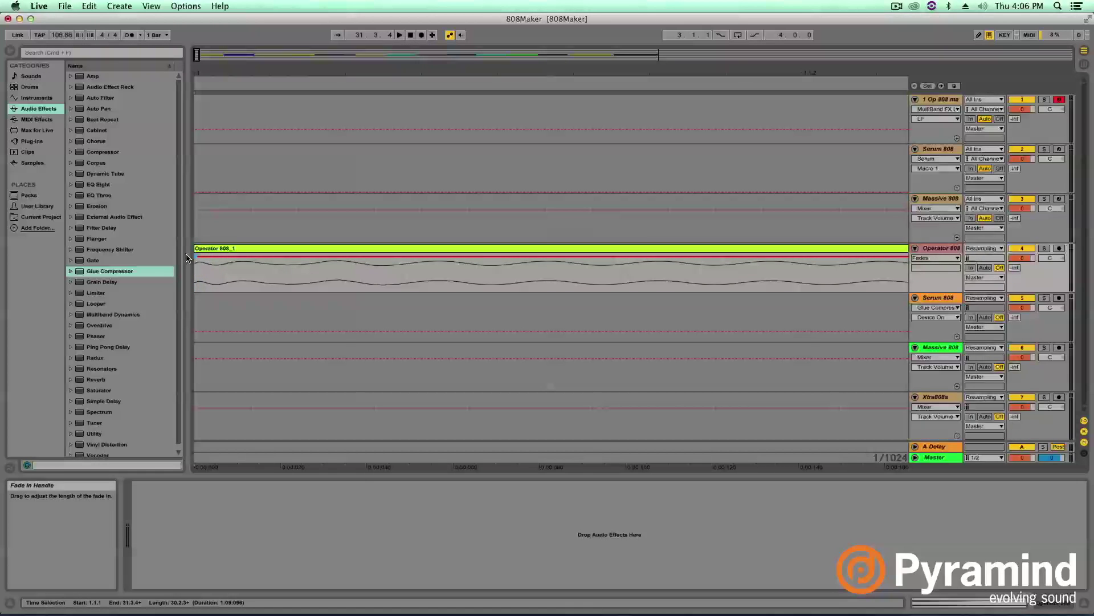
pyautogui.moveTo(218, 77); pyautogui.dragTo(218, 43)
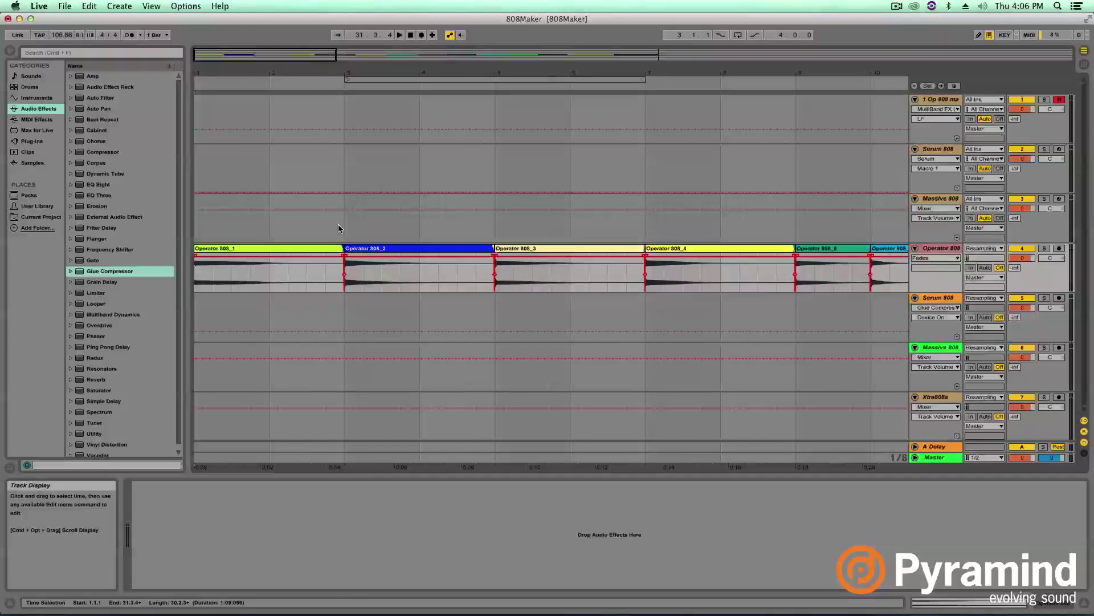
pyautogui.moveTo(343, 249); pyautogui.dragTo(327, 247)
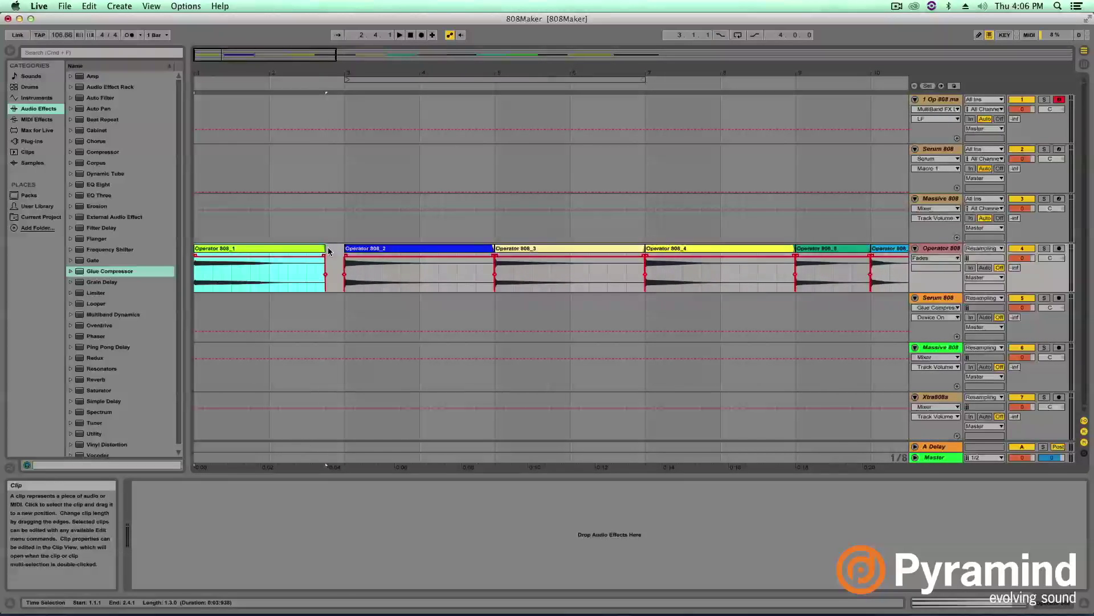
pyautogui.click(238, 251)
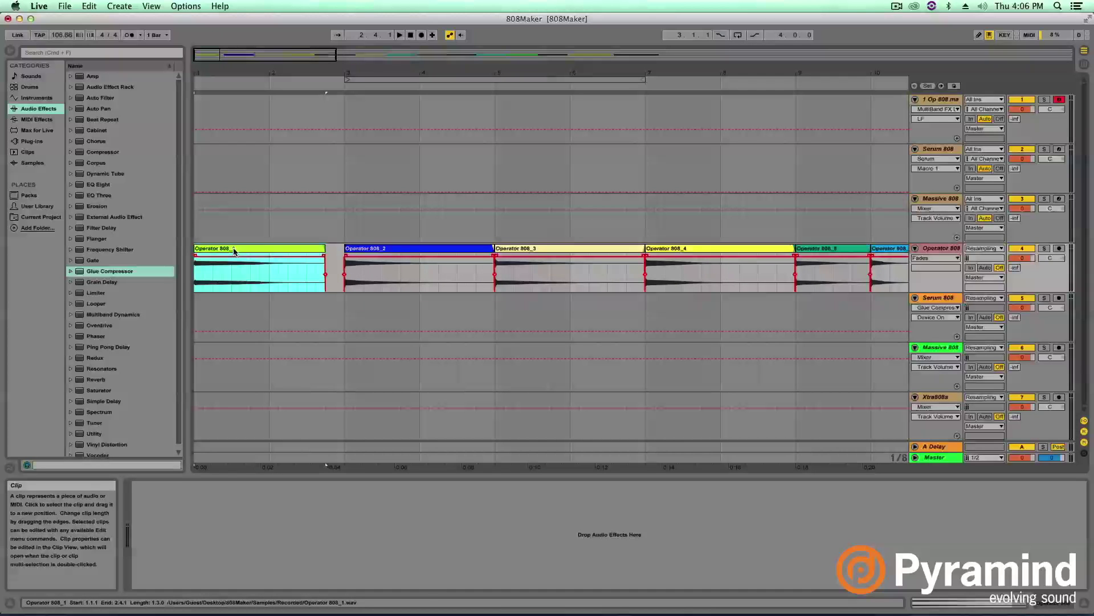
# Step: Switch Warp and Loop off for all 16 Operator 808 clips at once
pyautogui.doubleClick(235, 251)
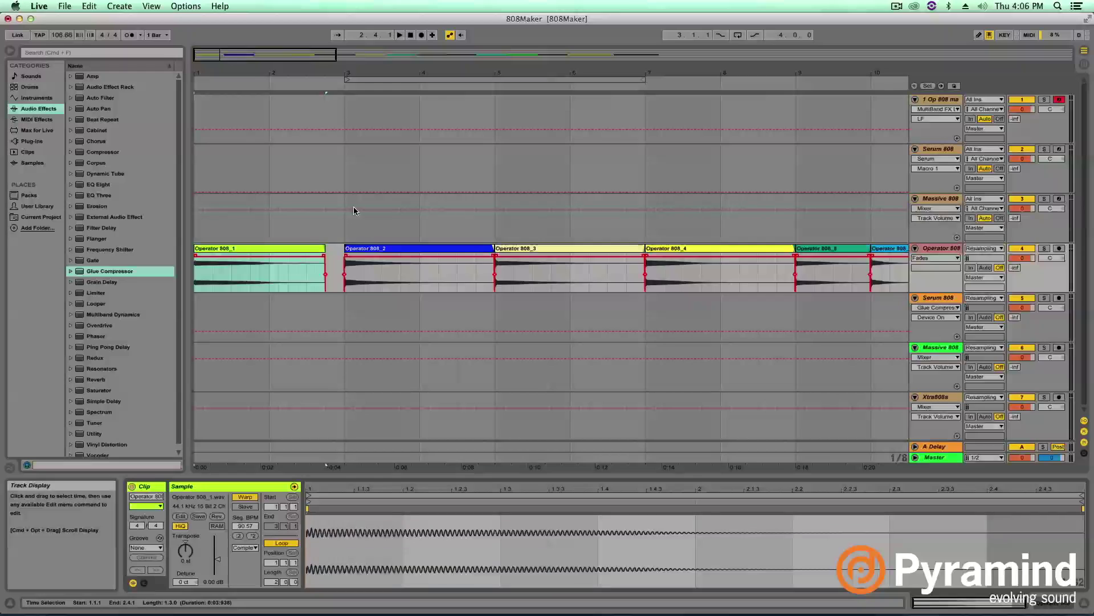
pyautogui.press('-')
pyautogui.press('-')
pyautogui.press('-')
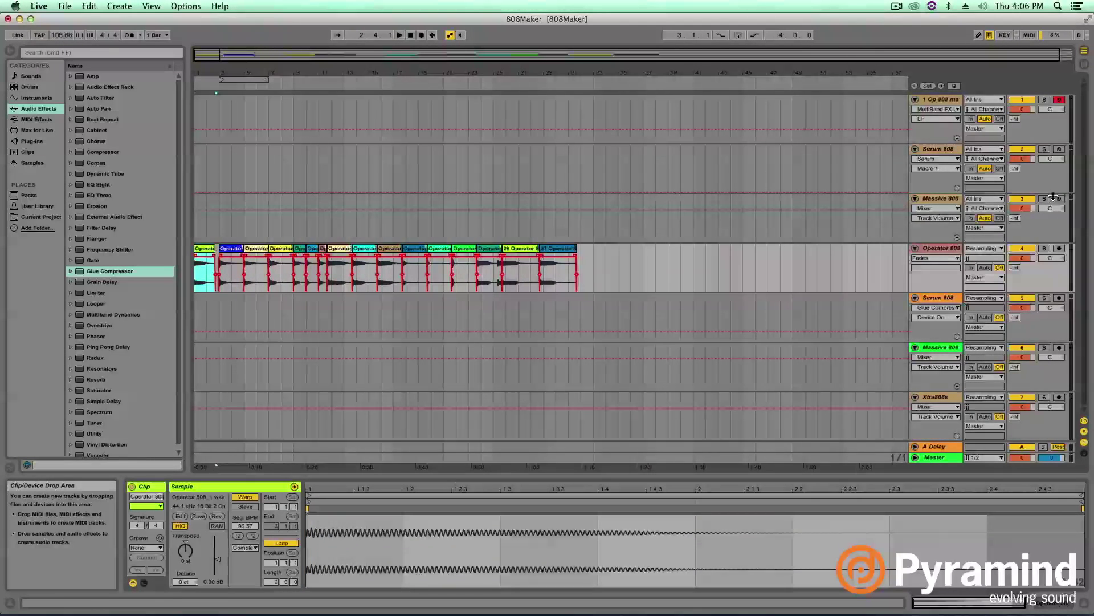
pyautogui.keyDown('shift'); pyautogui.click(570, 252); pyautogui.keyUp('shift')
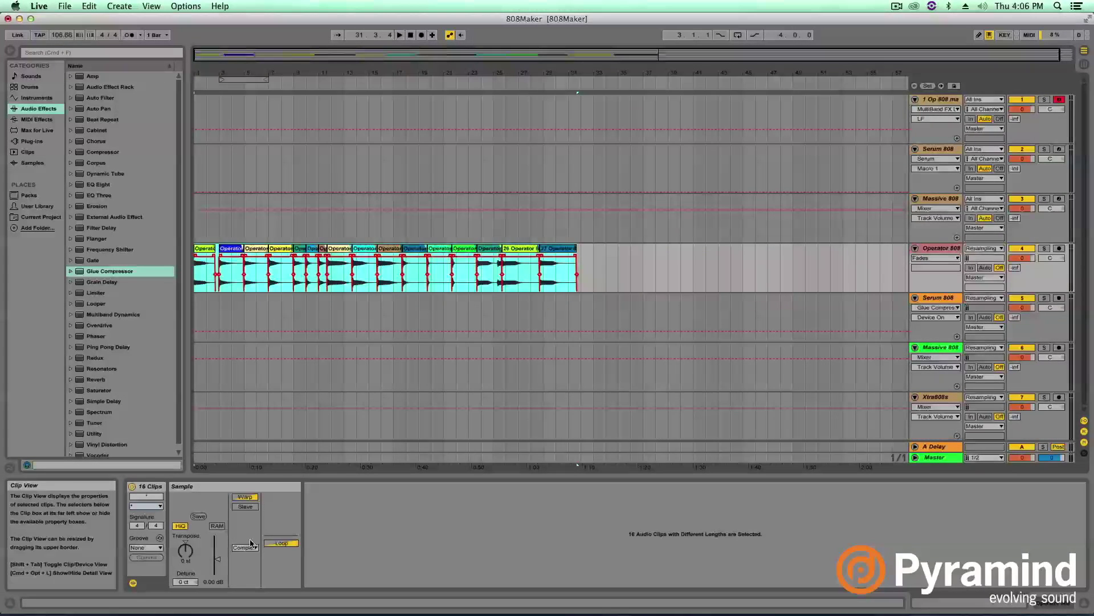
pyautogui.click(281, 544)
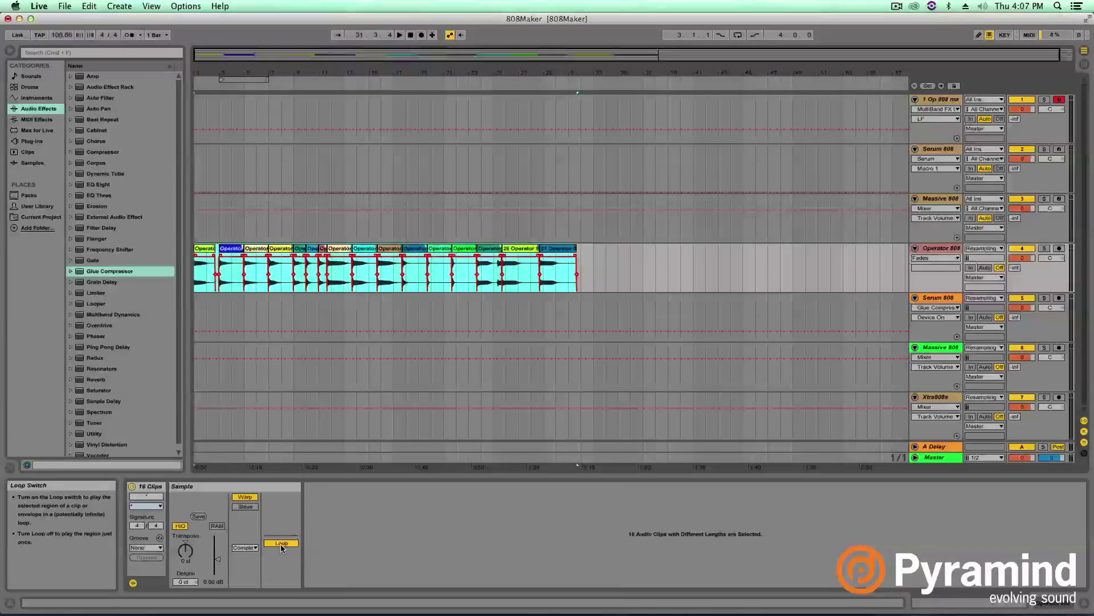
pyautogui.press('super+z')
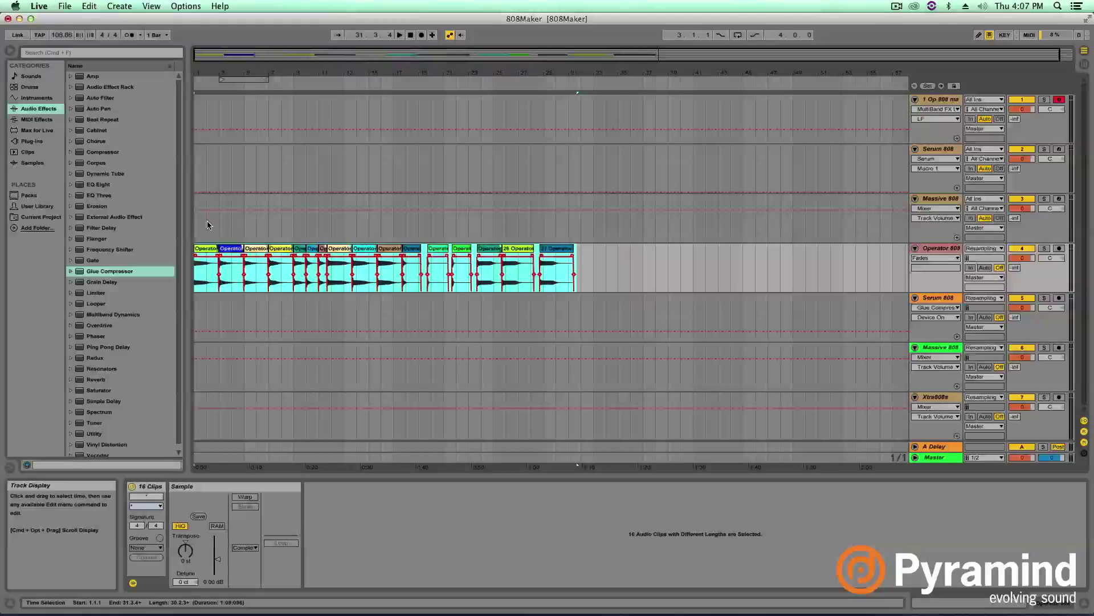
pyautogui.moveTo(199, 72); pyautogui.dragTo(199, 114)
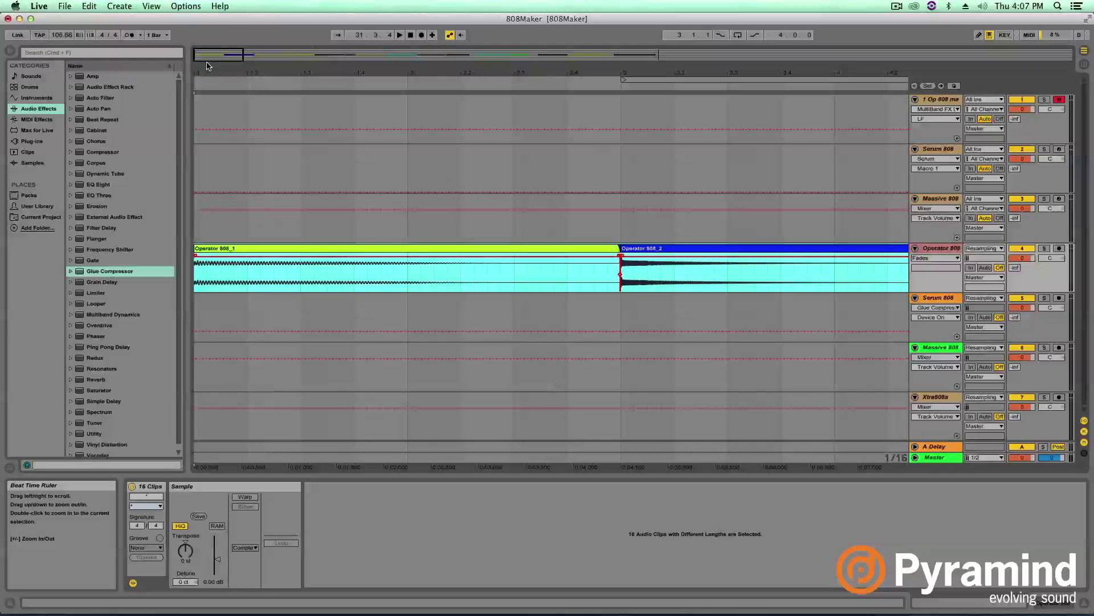
# Step: Trim Operator 808_1 on its own so it ends earlier
pyautogui.moveTo(208, 55); pyautogui.dragTo(208, 57)
pyautogui.click(383, 276)
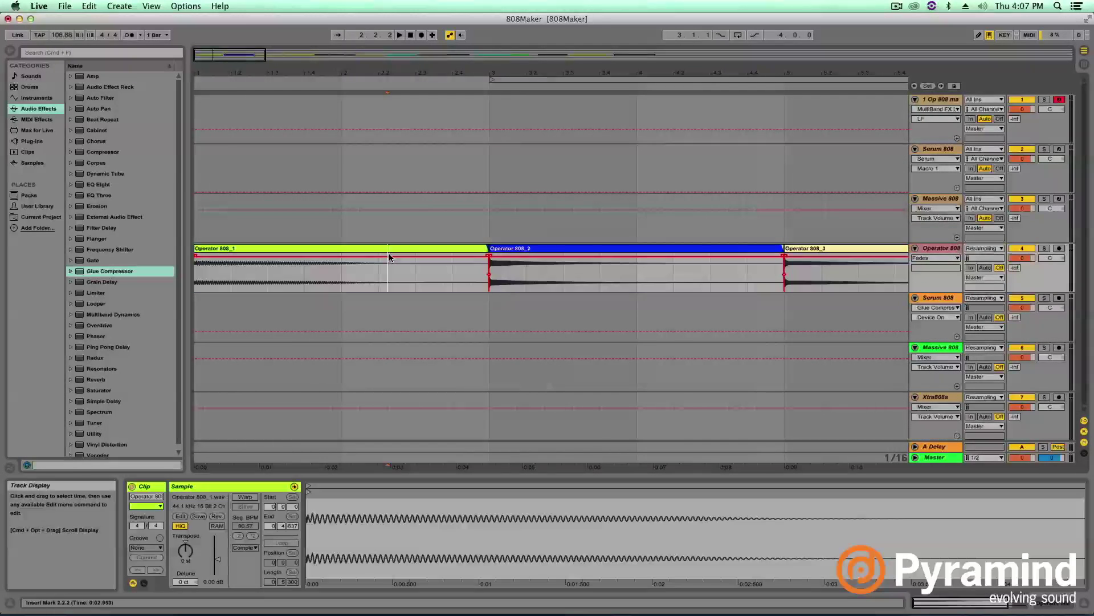
pyautogui.click(388, 251)
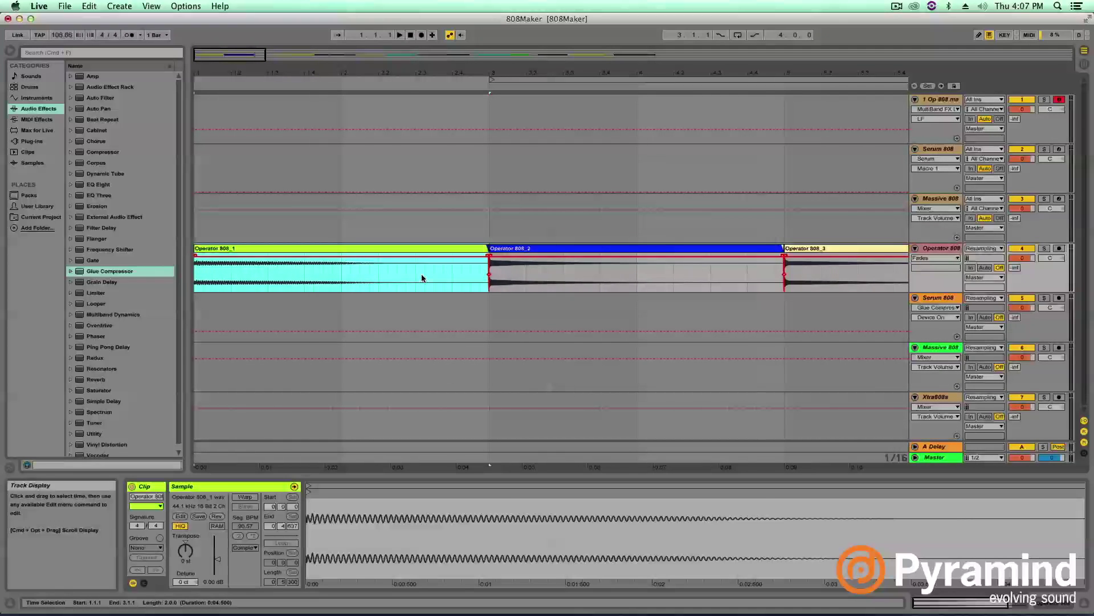
pyautogui.moveTo(485, 249); pyautogui.dragTo(374, 255)
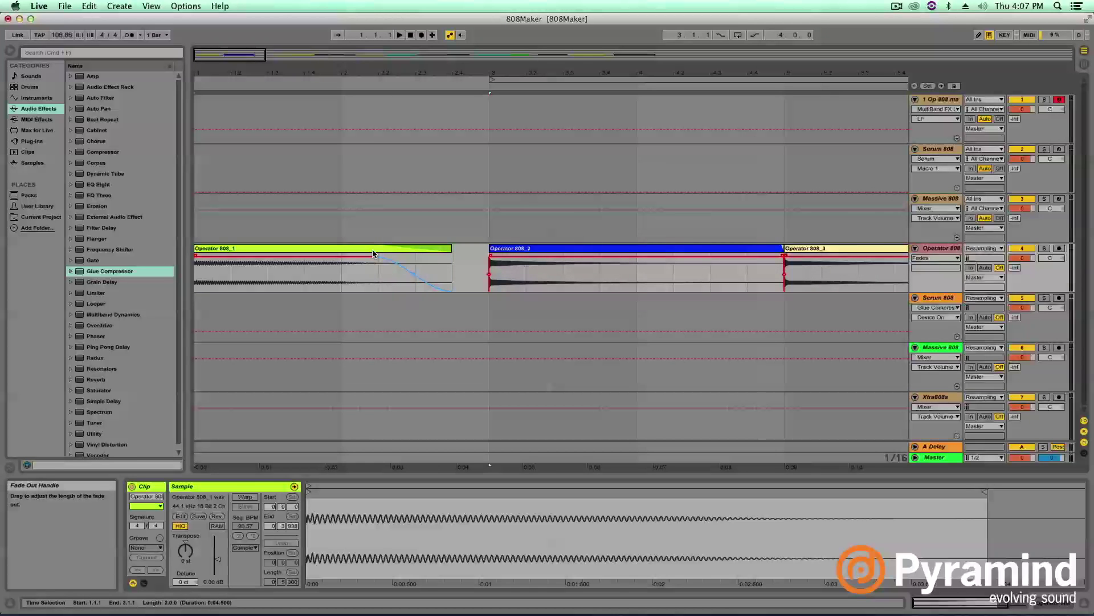
pyautogui.click(438, 253)
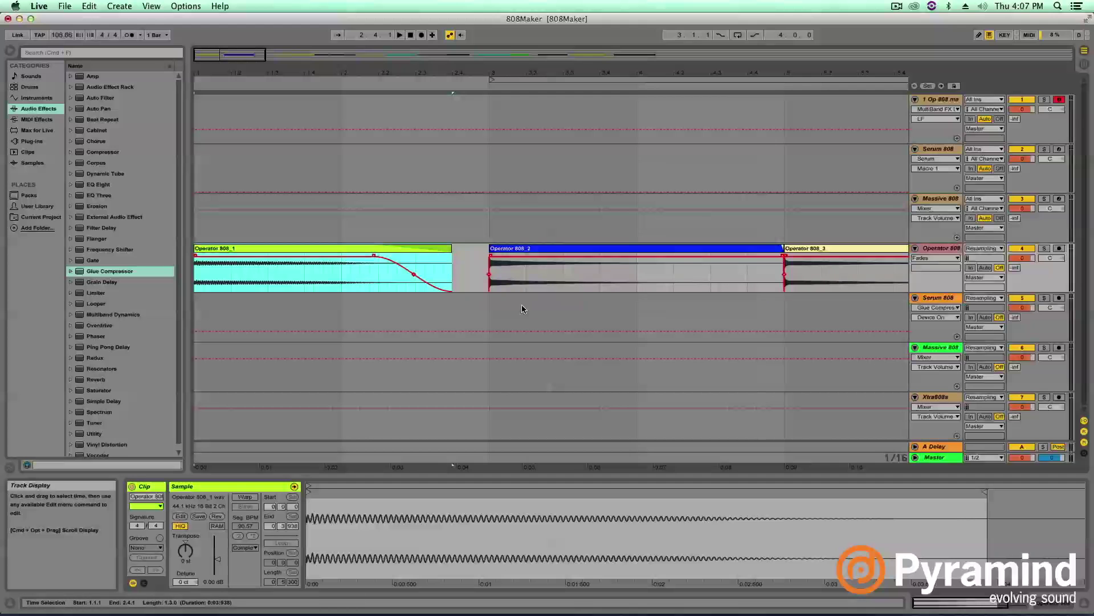
# Step: Shorten Operator 808_2 and fade out its tail
pyautogui.click(572, 246)
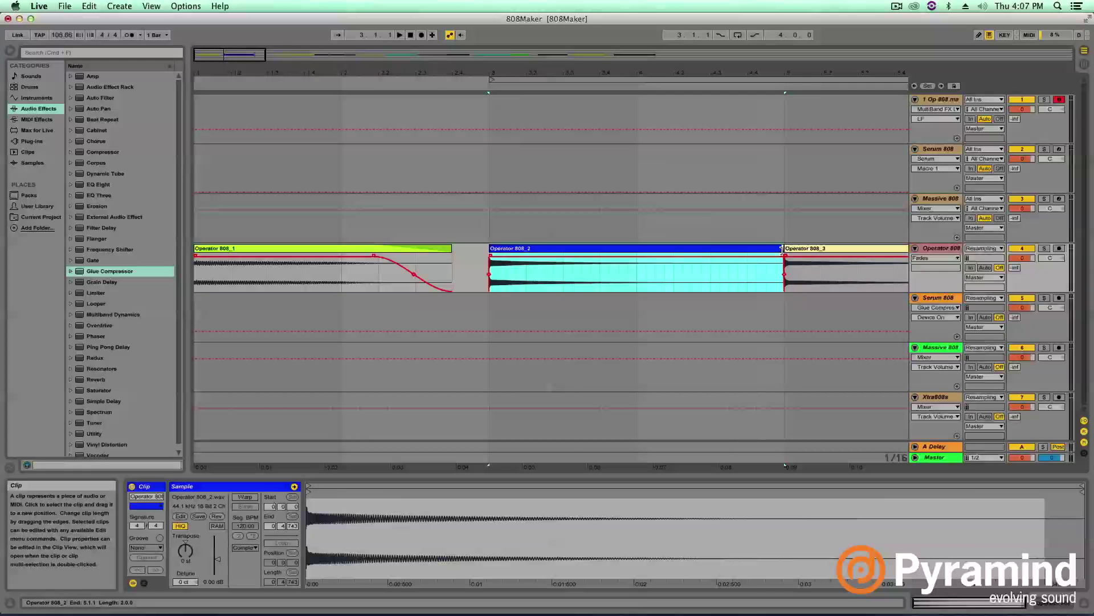
pyautogui.moveTo(782, 250); pyautogui.dragTo(664, 260)
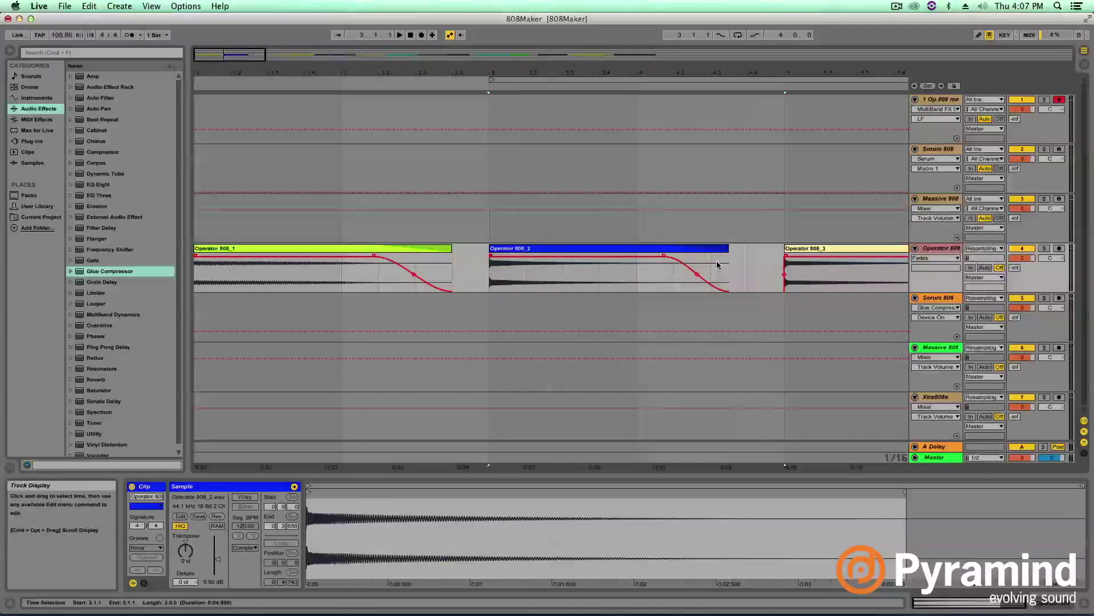
pyautogui.hscroll(5, 520, 304)
pyautogui.hscroll(-5, 520, 304)
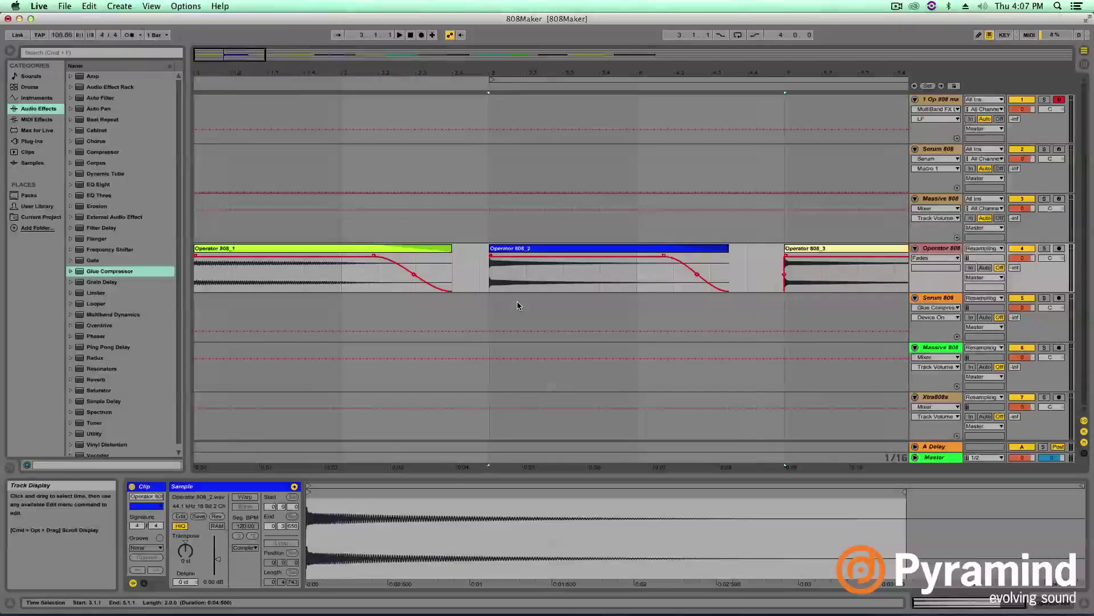
pyautogui.click(336, 248)
pyautogui.hscroll(1, 563, 294)
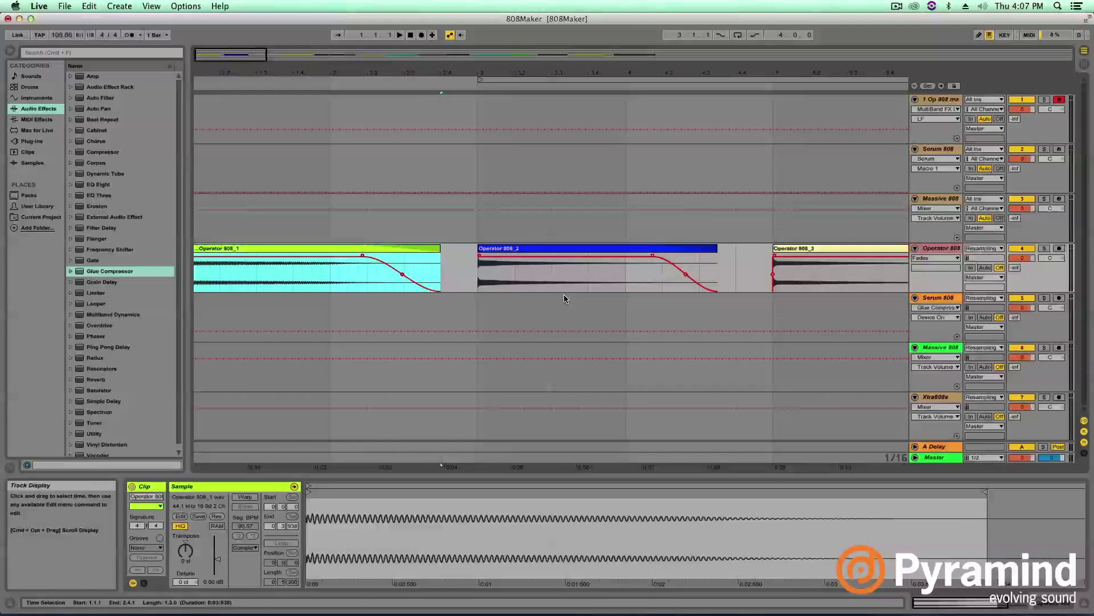
pyautogui.hscroll(5, 564, 295)
# Step: Shorten Operator 808_3 so it ends earlier
pyautogui.click(603, 262)
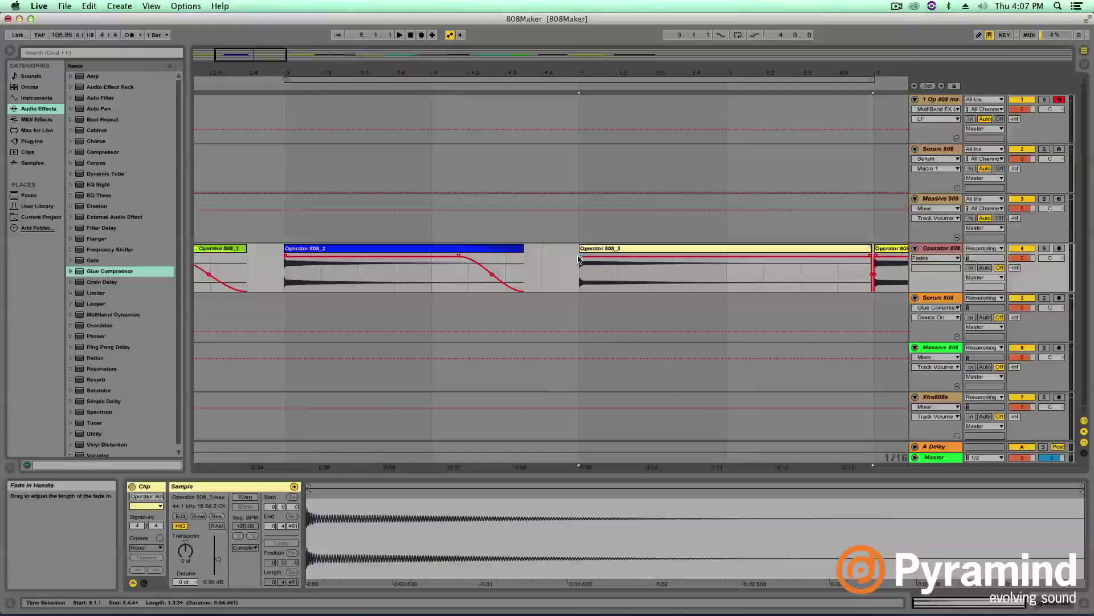
pyautogui.hscroll(3, 668, 293)
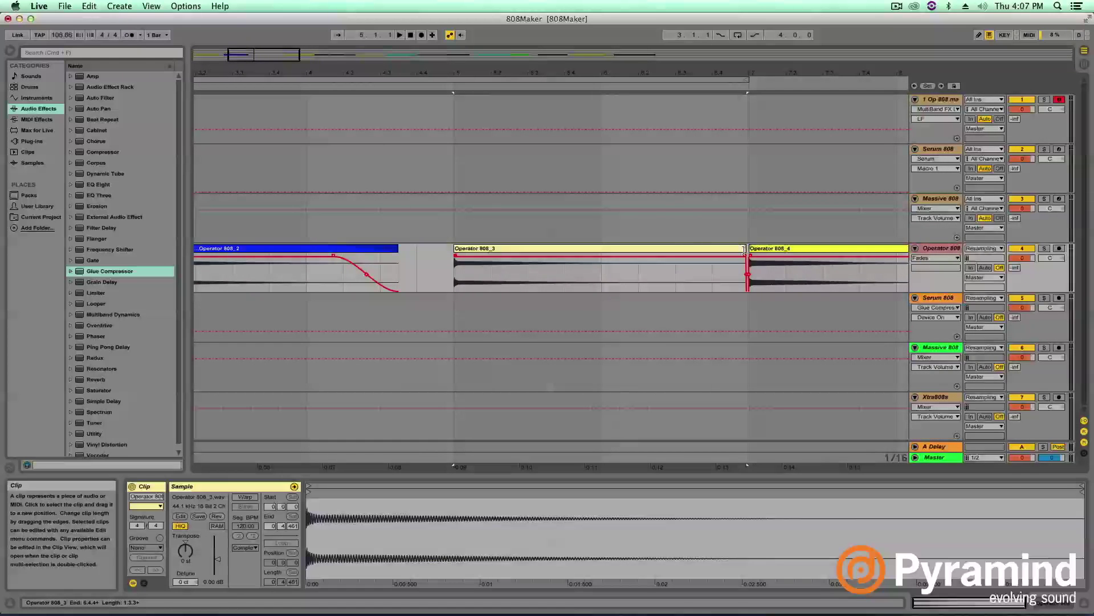
pyautogui.moveTo(743, 257); pyautogui.dragTo(653, 256)
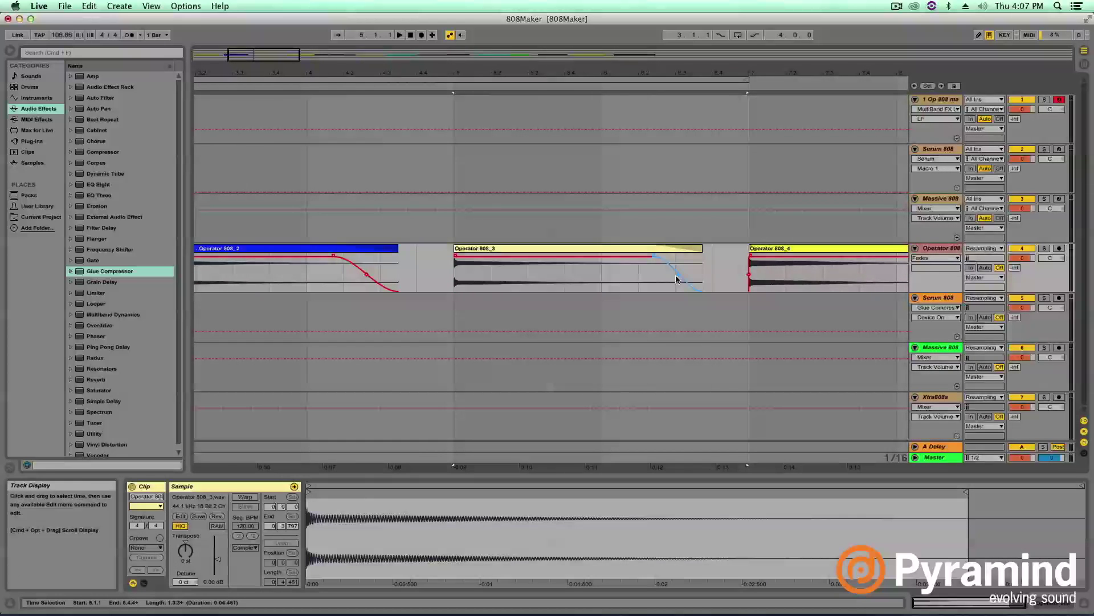
pyautogui.hscroll(3, 675, 268)
pyautogui.click(664, 249)
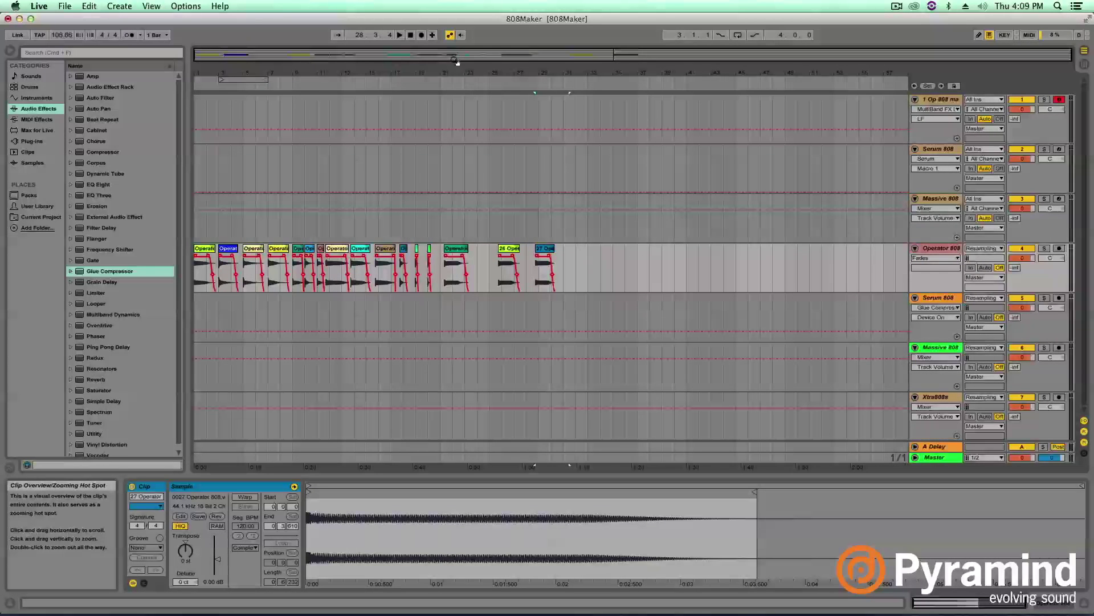
# Step: Zoom in and show Operator 808_1's sample in the Clip View
pyautogui.moveTo(217, 58); pyautogui.dragTo(202, 82)
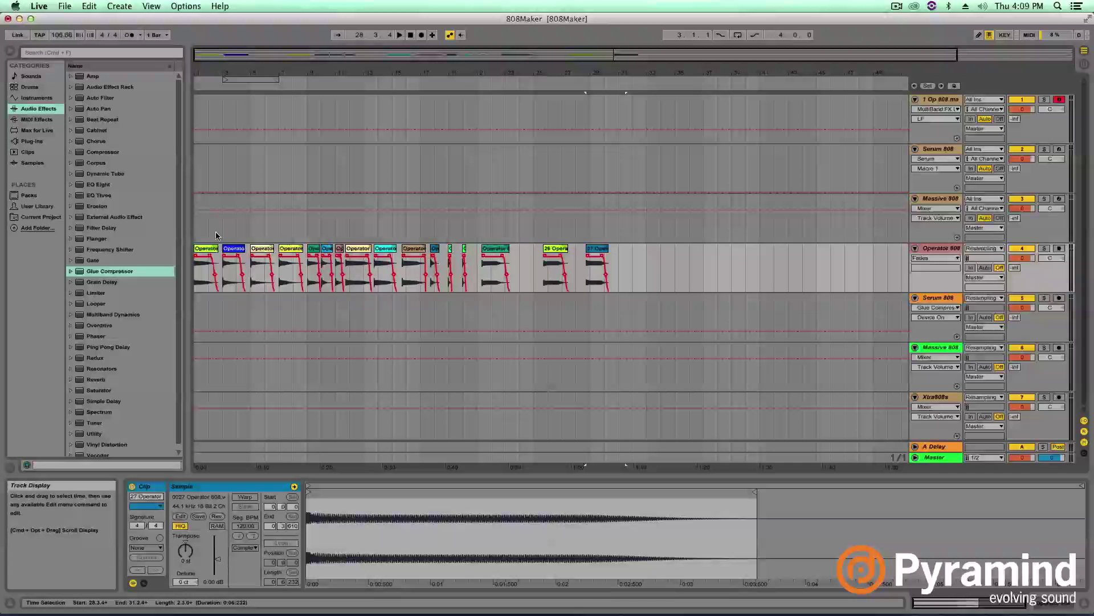
pyautogui.click(210, 252)
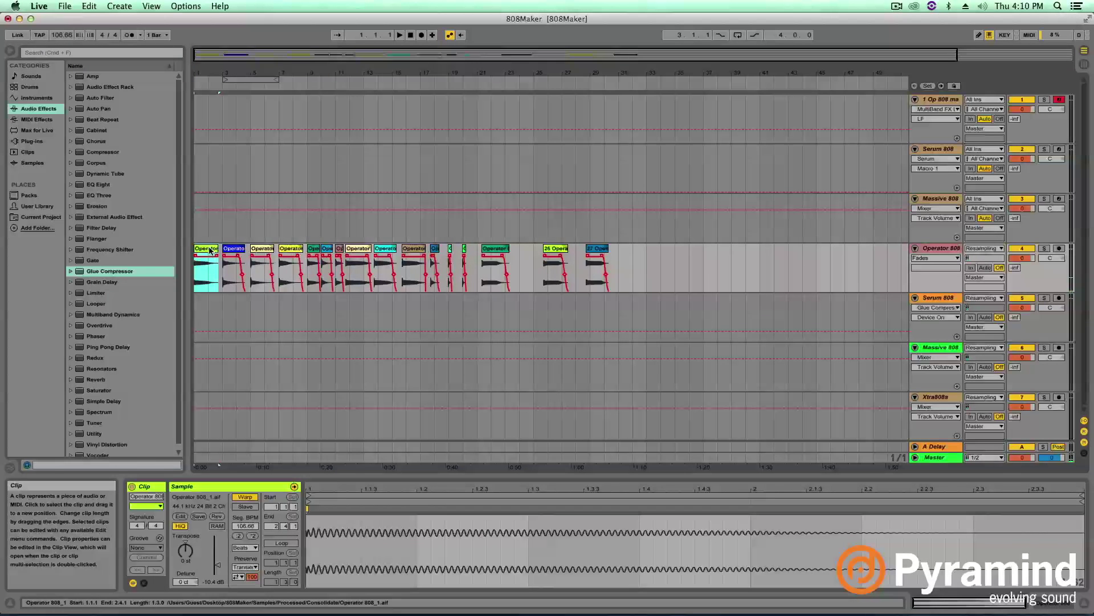
# Step: Enlarge the Clip View and reset Operator 808_1's gain from -10.4 dB to 0.00 dB
pyautogui.moveTo(383, 474); pyautogui.dragTo(380, 382)
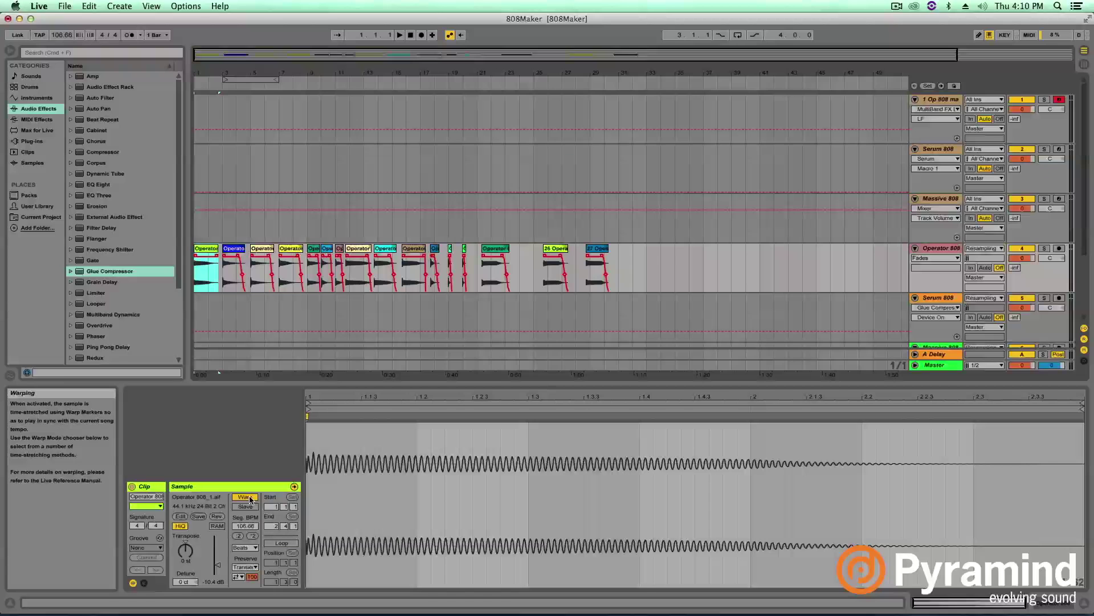
pyautogui.click(217, 569)
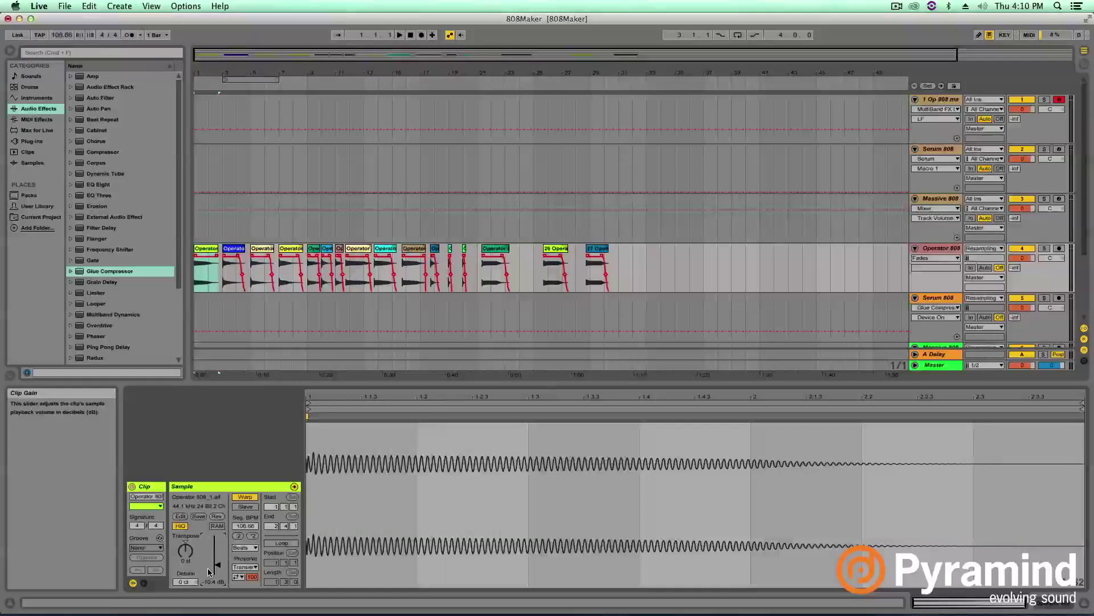
pyautogui.doubleClick(212, 567)
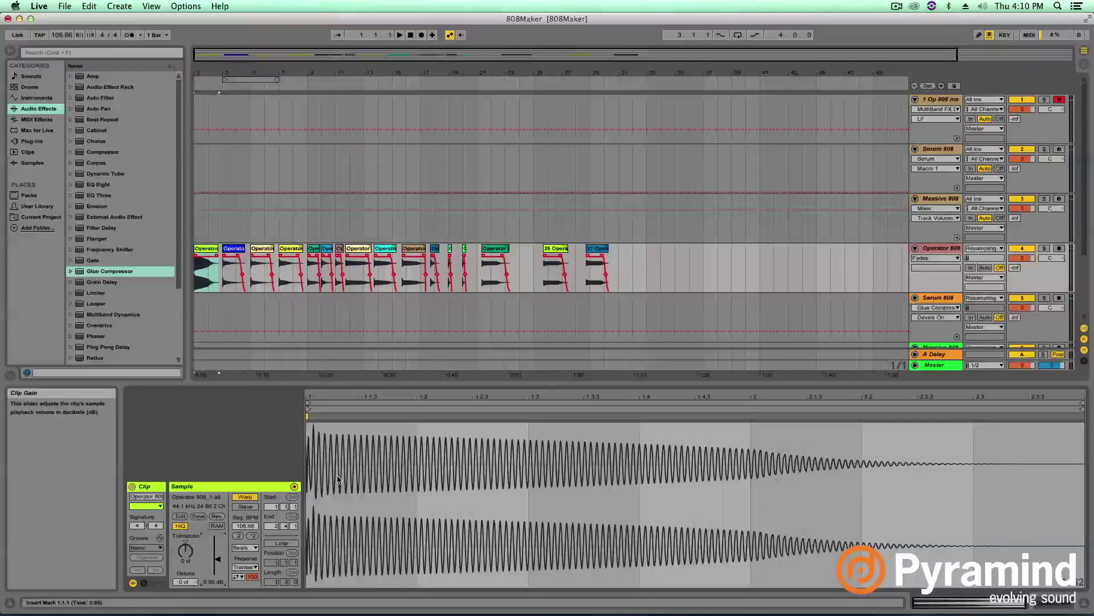
# Step: Zoom into the start of the 808 waveform, then back out to the whole sample
pyautogui.moveTo(313, 399); pyautogui.dragTo(305, 399)
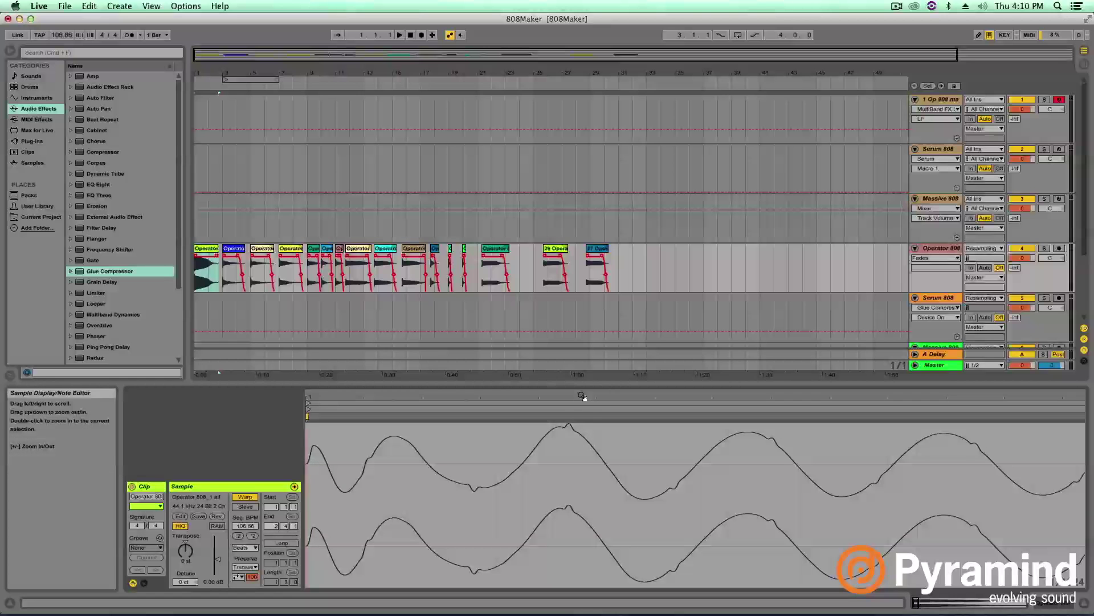
pyautogui.moveTo(584, 399); pyautogui.dragTo(584, 337)
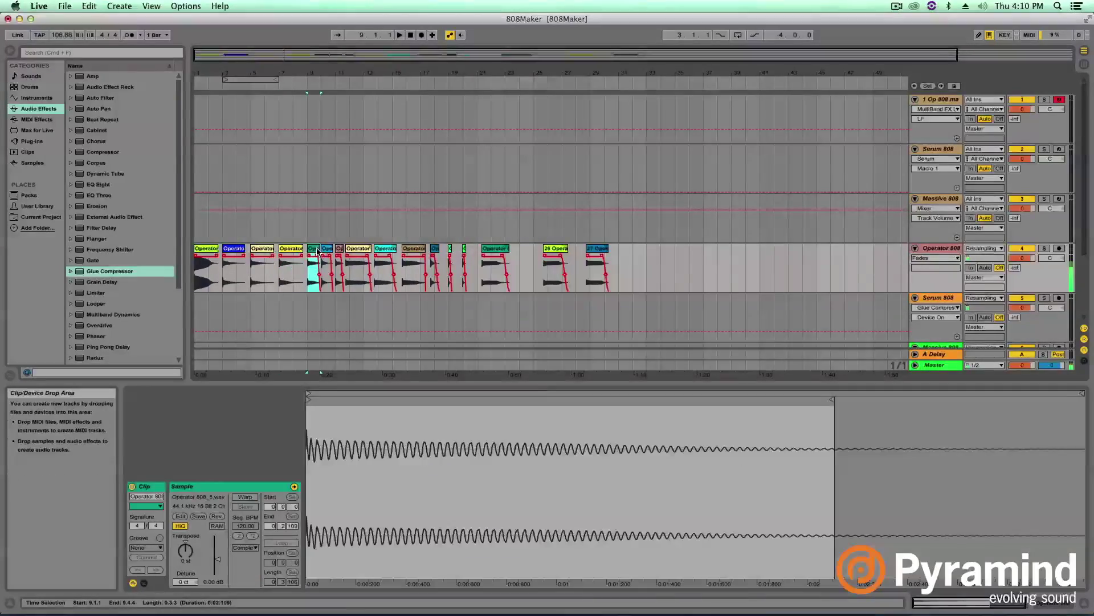
# Step: Check each Operator 808 clip's sample through 27 Operator 808, then select all 16 clips
pyautogui.click(326, 250)
pyautogui.click(365, 252)
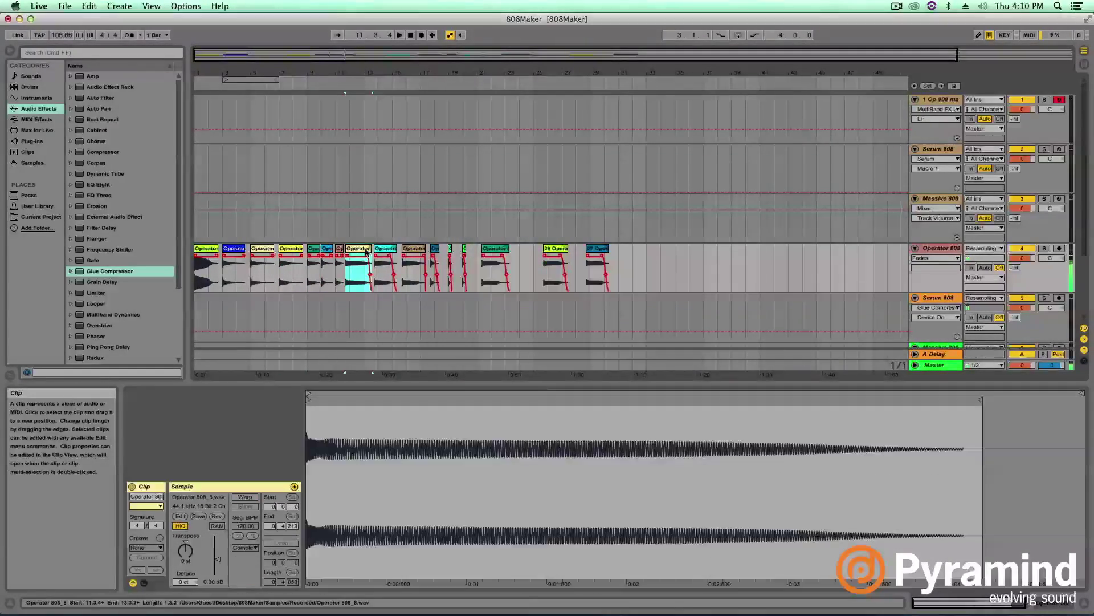
pyautogui.click(386, 252)
pyautogui.click(414, 253)
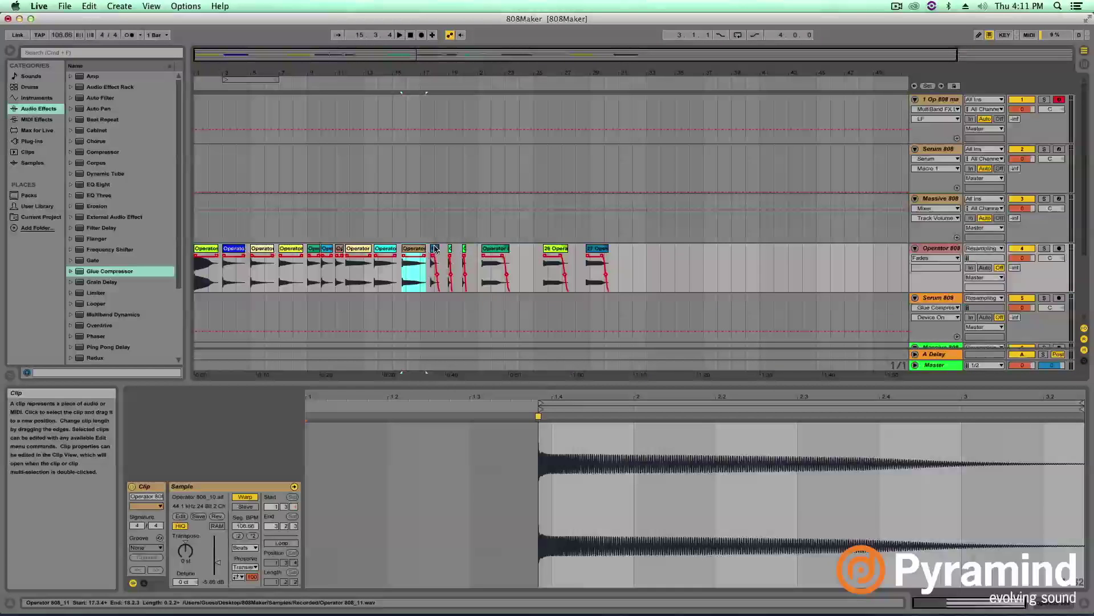
pyautogui.click(435, 253)
pyautogui.click(597, 253)
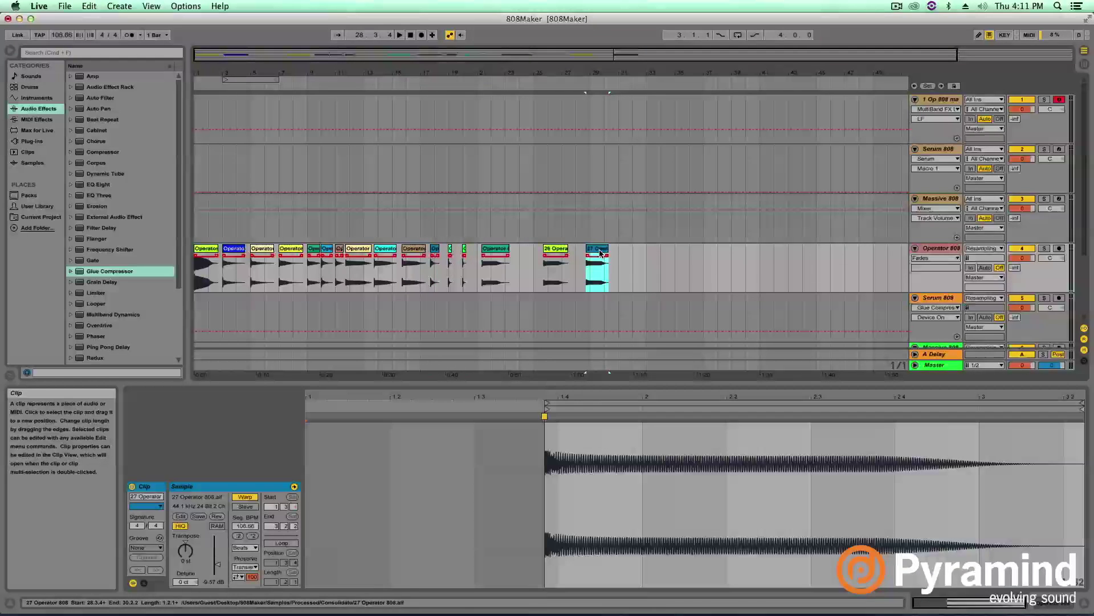
pyautogui.keyDown('shift'); pyautogui.click(195, 249); pyautogui.keyUp('shift')
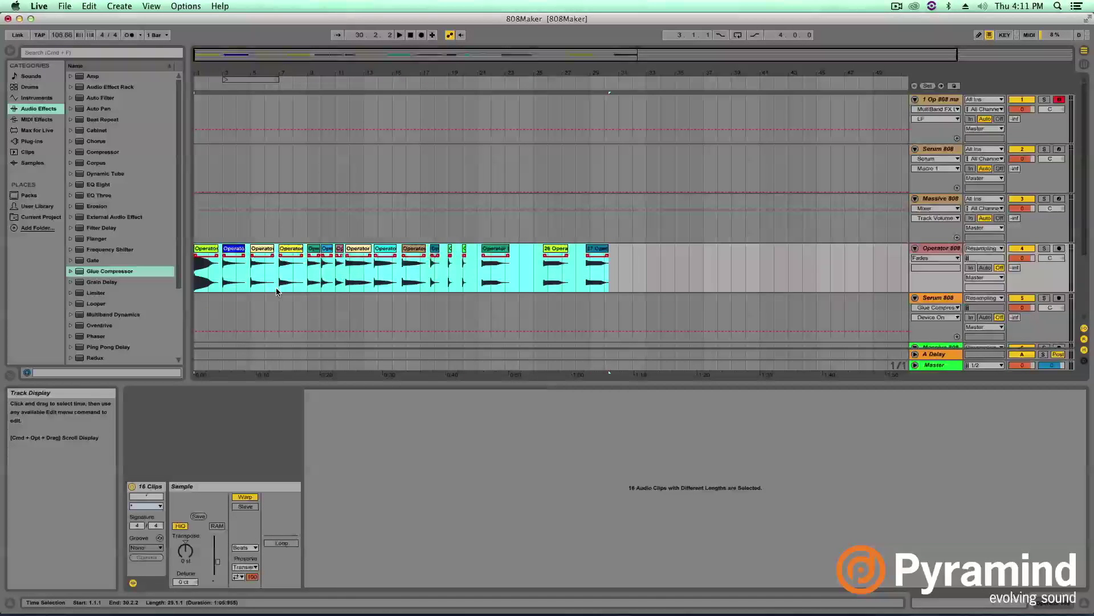
# Step: Raise all 16 clips' gain to 0 dB, audition the track, and reveal the Consolidate folder in Finder
pyautogui.click(219, 563)
pyautogui.moveTo(219, 564); pyautogui.dragTo(219, 559)
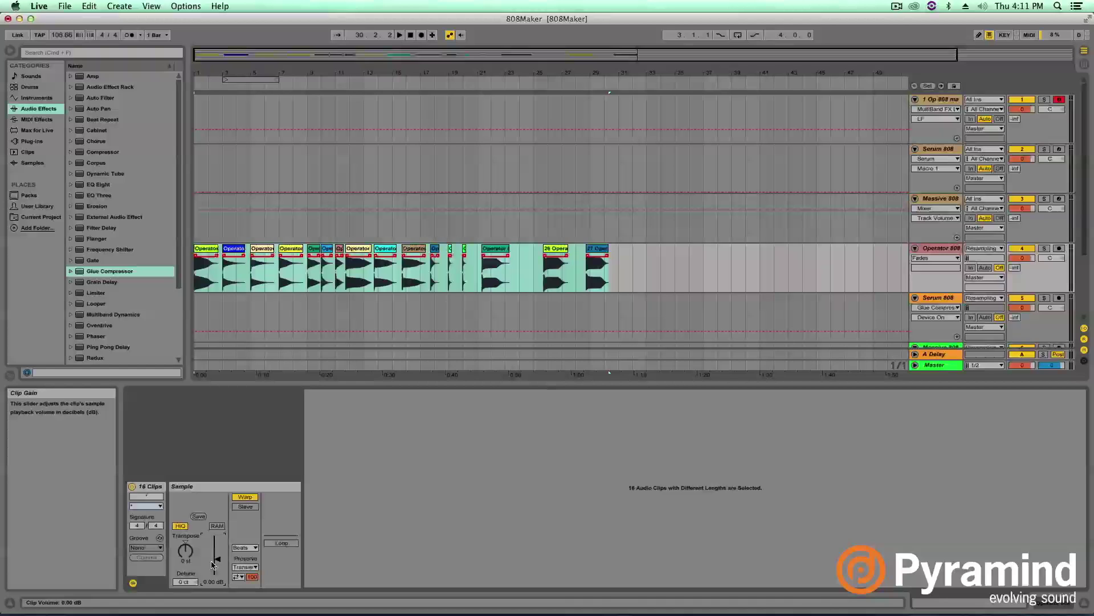
pyautogui.press('space')
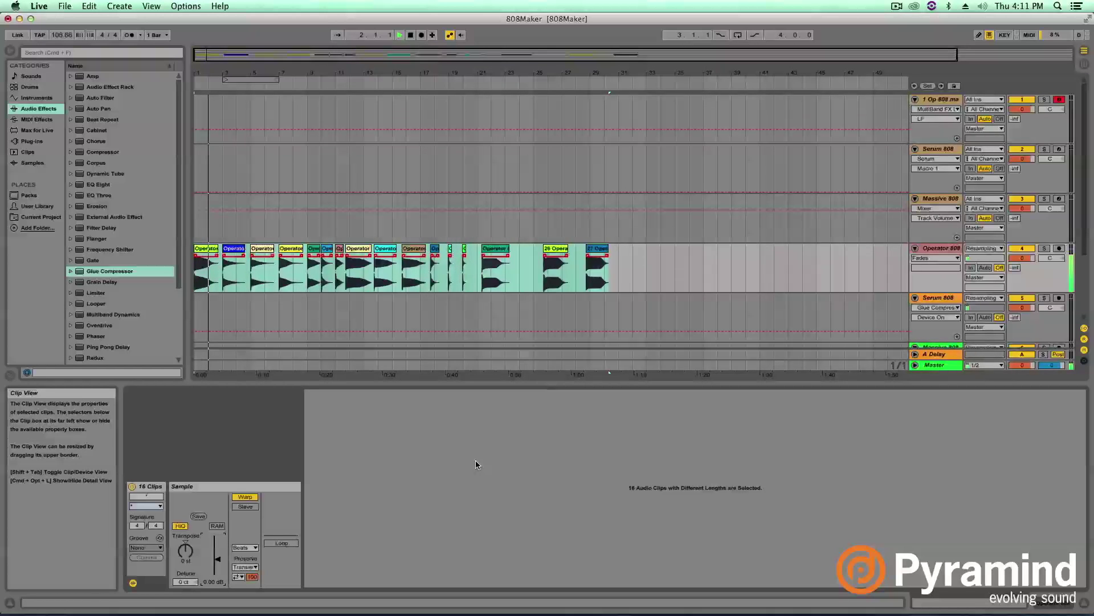
pyautogui.press('space')
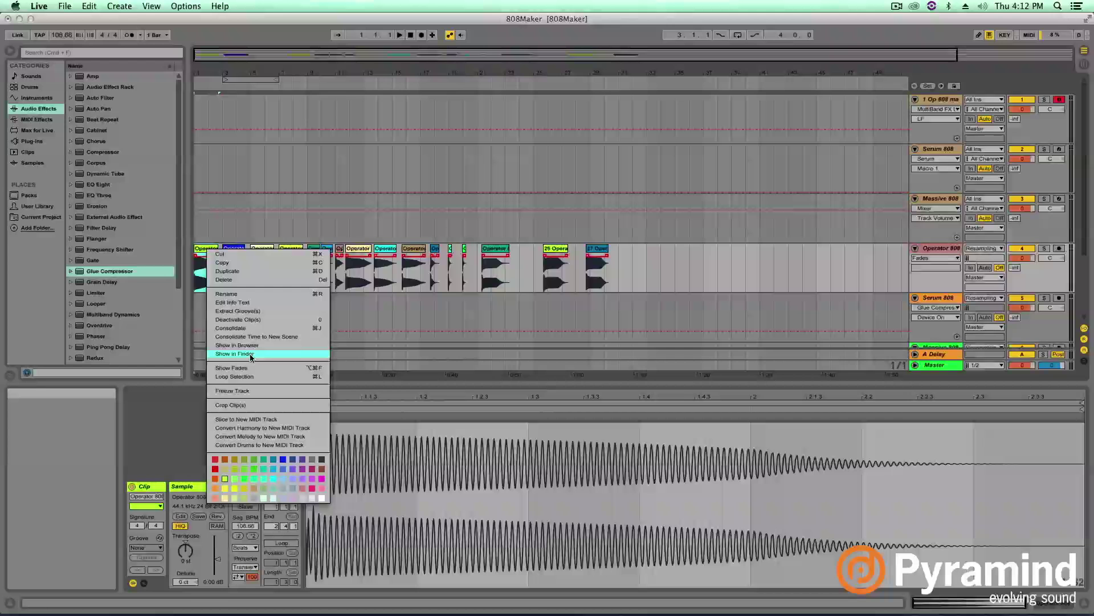
pyautogui.click(251, 355)
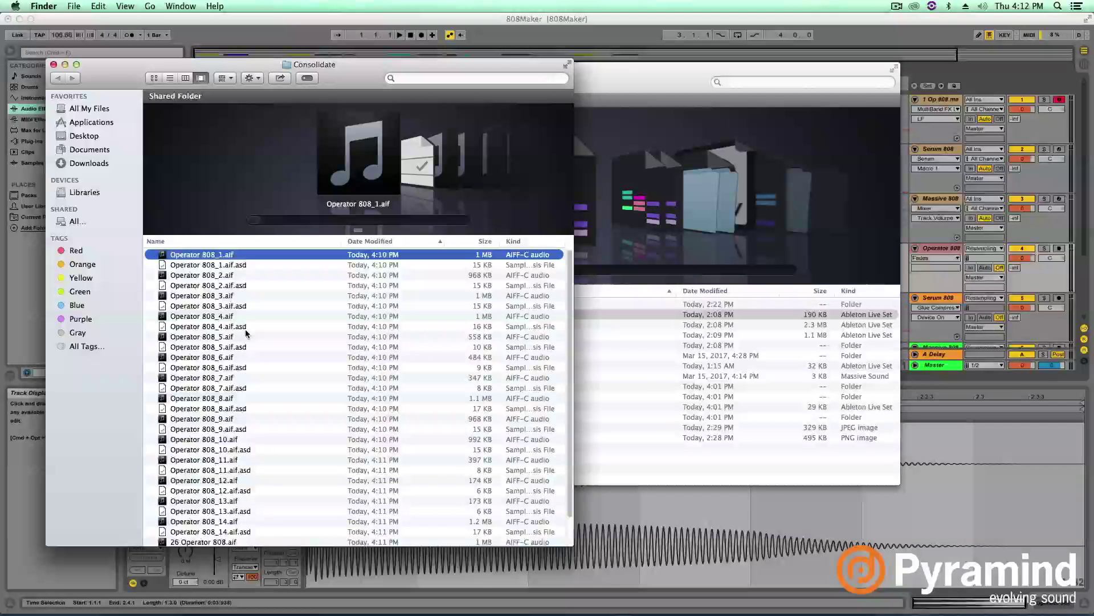
# Step: View the Consolidate folder in columns to trace its path under 808Maker > Samples > Processed, then switch to list view
pyautogui.scroll(-3, 212, 333)
pyautogui.scroll(3, 188, 342)
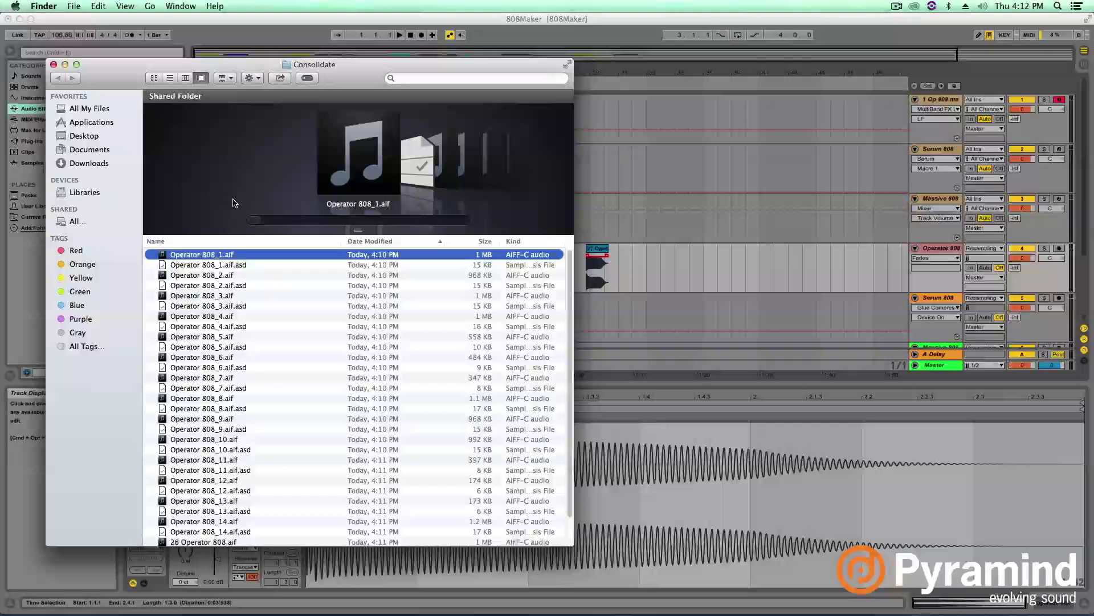
pyautogui.click(186, 78)
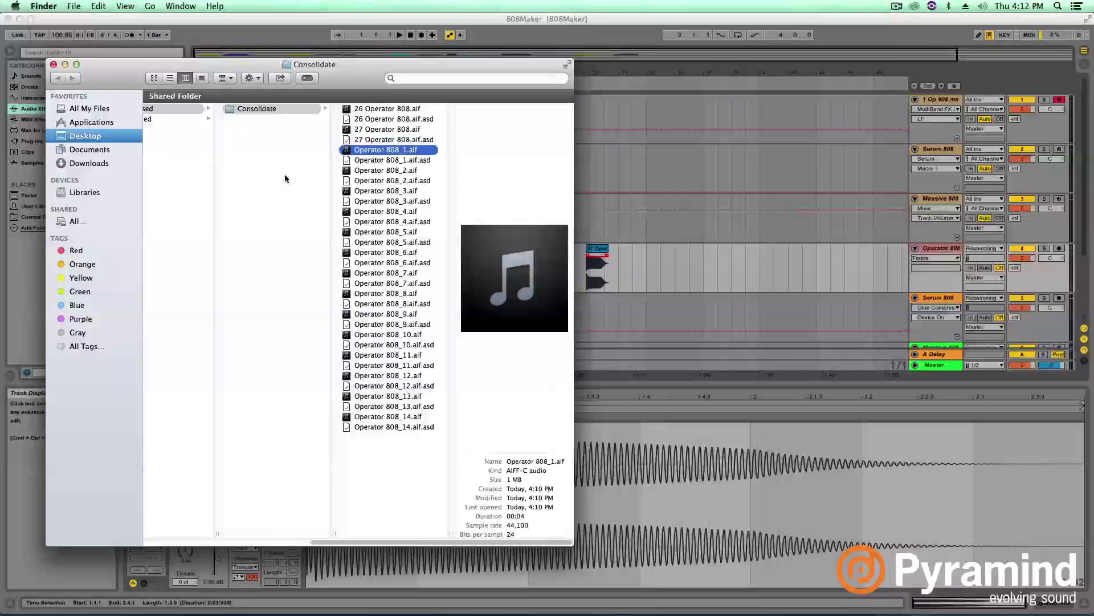
pyautogui.hscroll(-5, 282, 189)
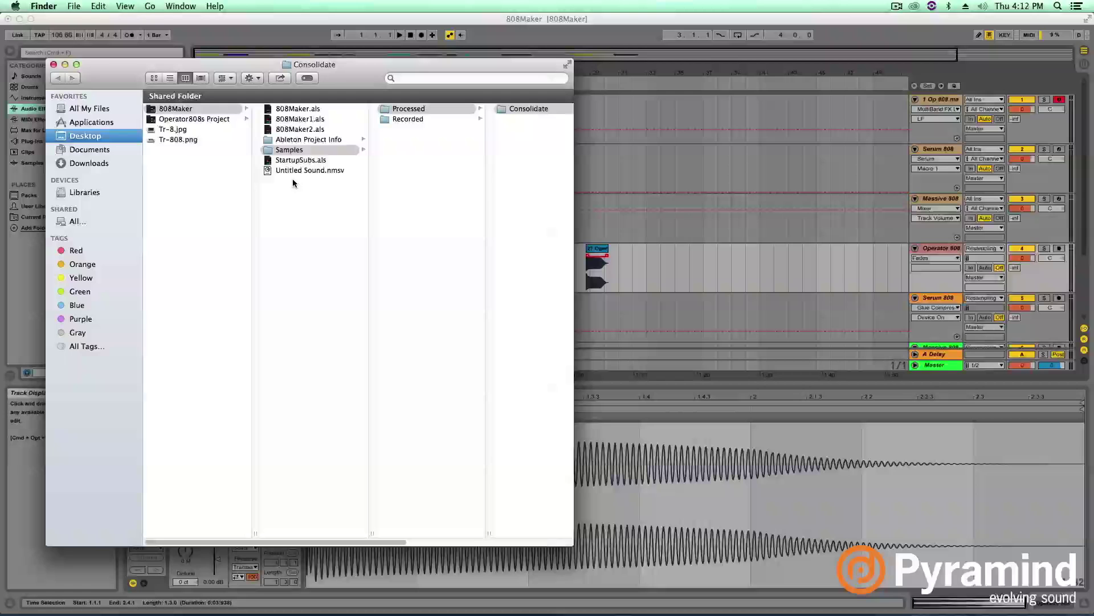
pyautogui.hscroll(2, 285, 171)
pyautogui.hscroll(2, 297, 141)
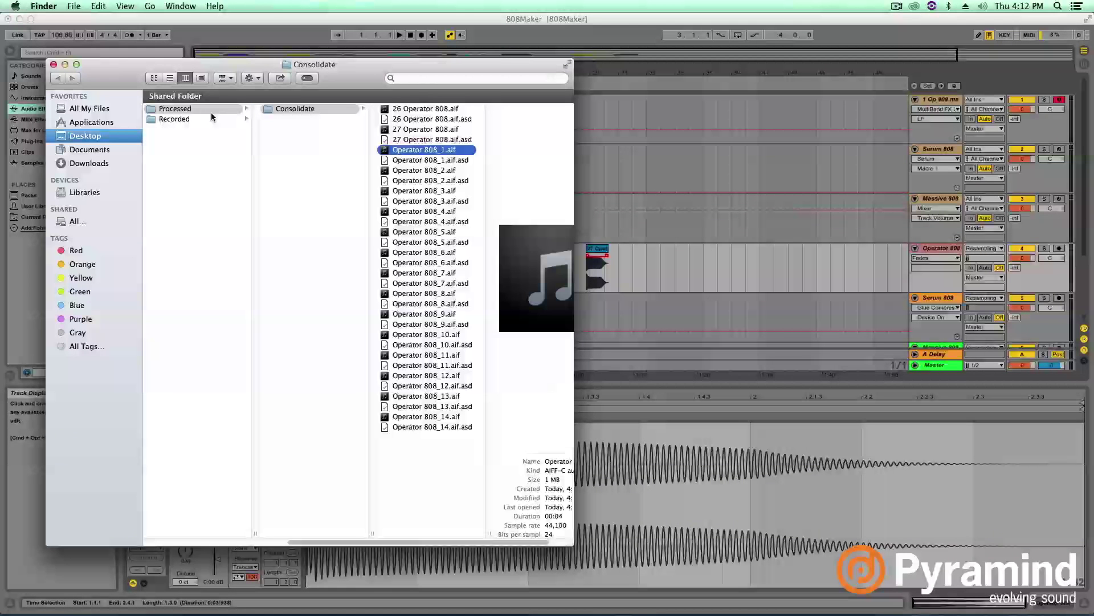
pyautogui.hscroll(-2, 277, 144)
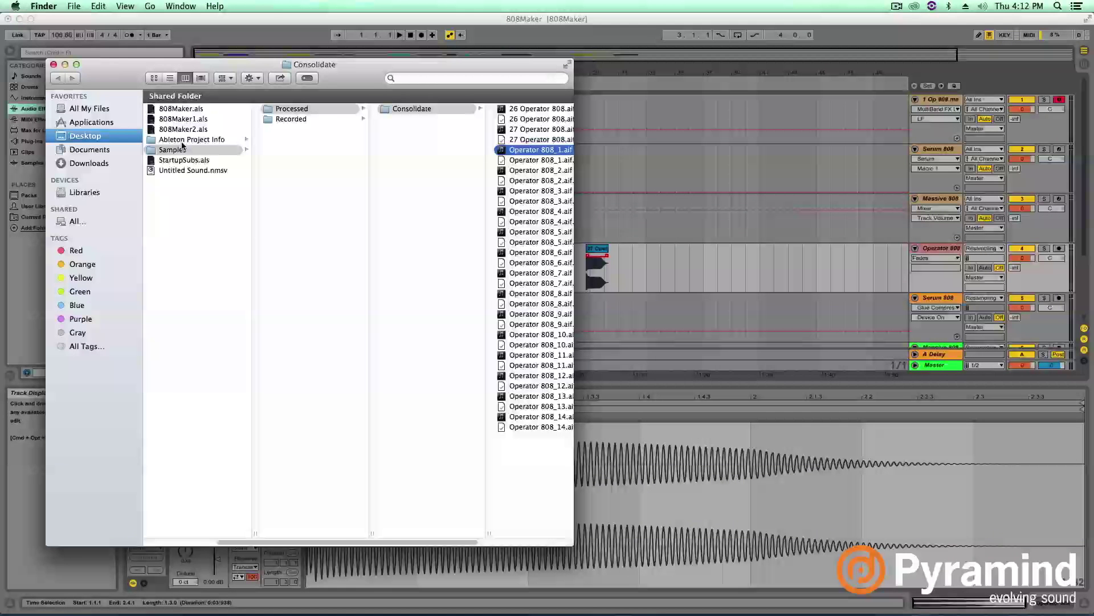
pyautogui.hscroll(-2, 205, 136)
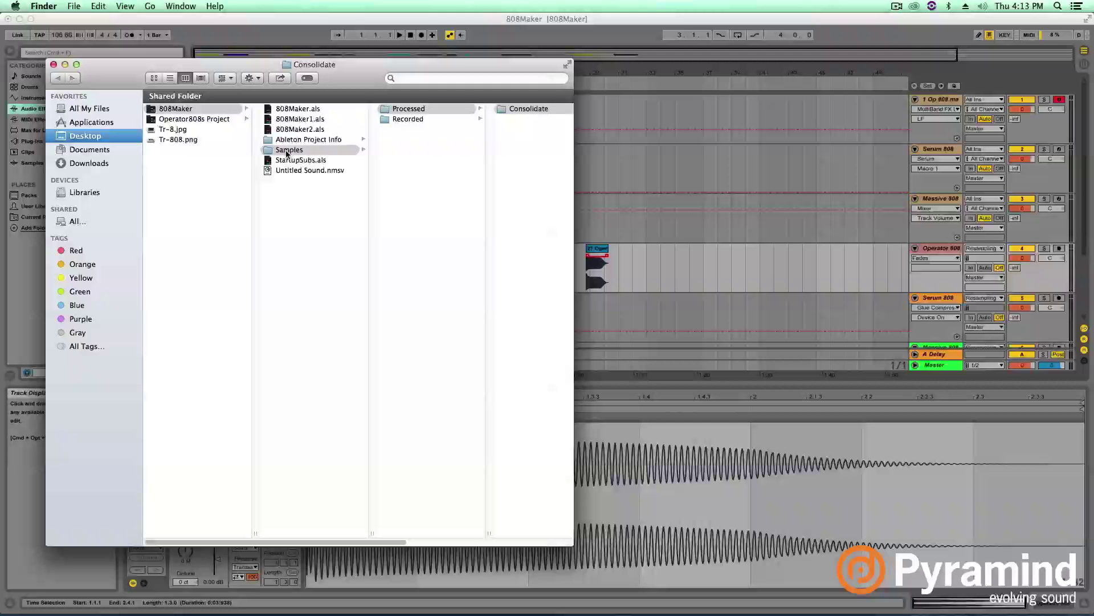
pyautogui.hscroll(2, 291, 151)
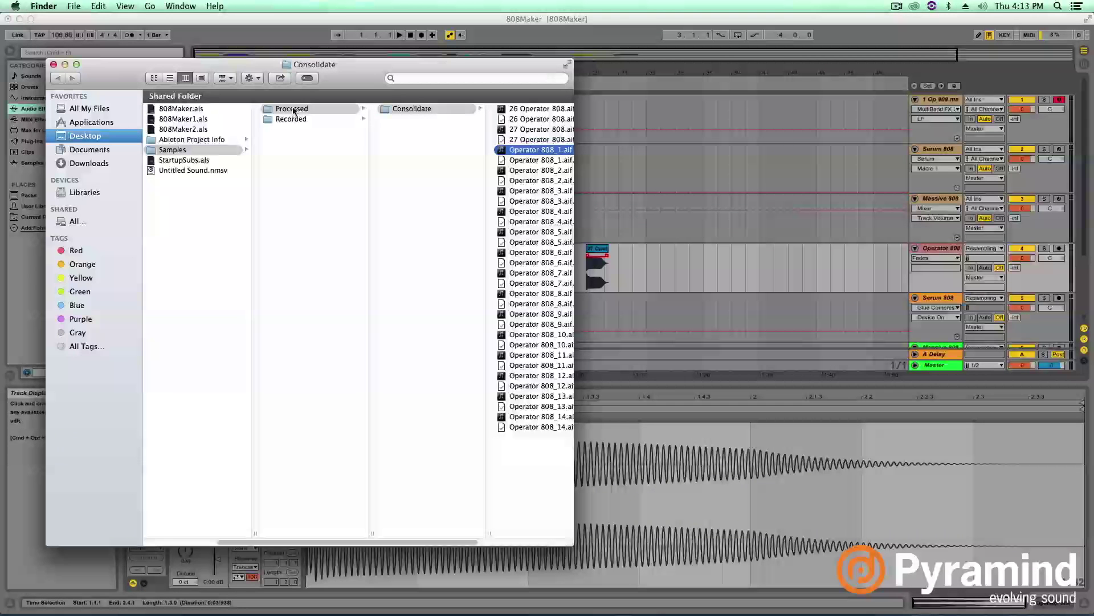
pyautogui.hscroll(2, 412, 117)
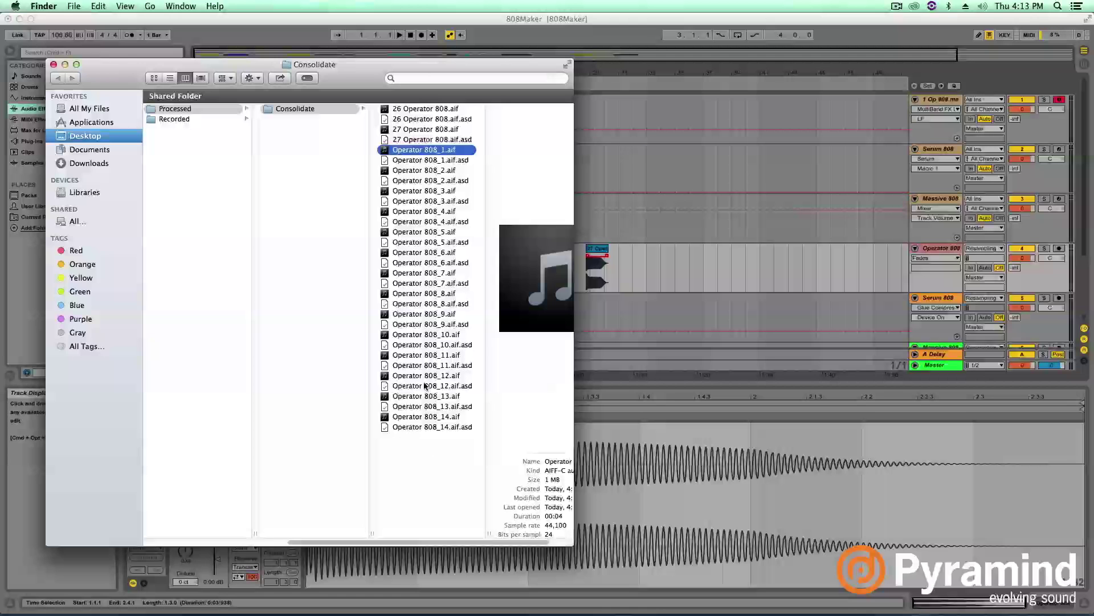
pyautogui.click(169, 78)
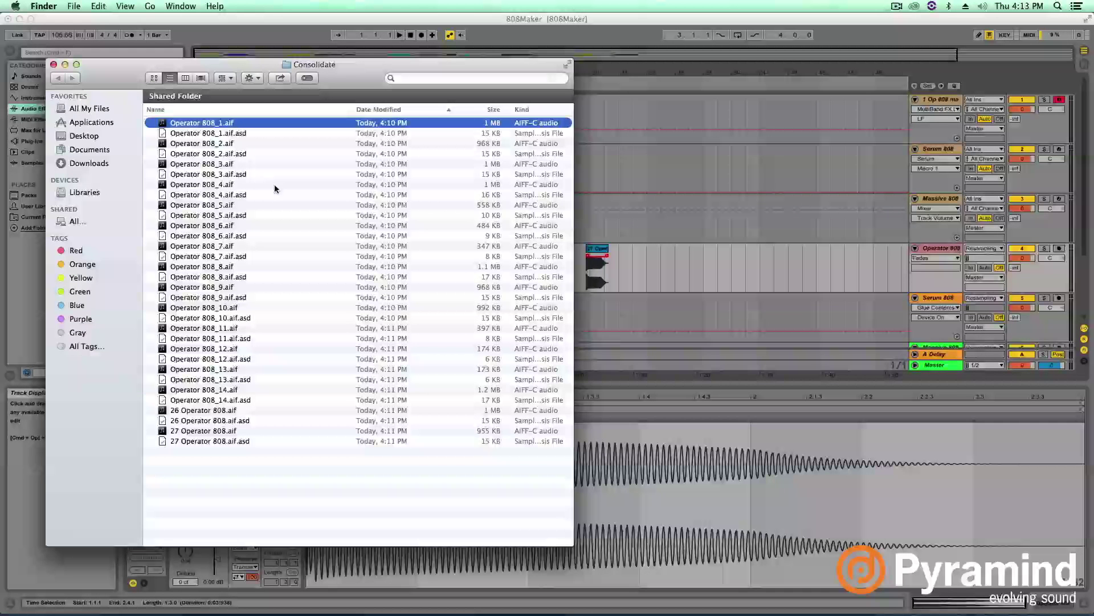
# Step: Sort by Kind, select all 16 Operator 808 .aif files, re-sort by Date Modified, and return to Live
pyautogui.click(538, 110)
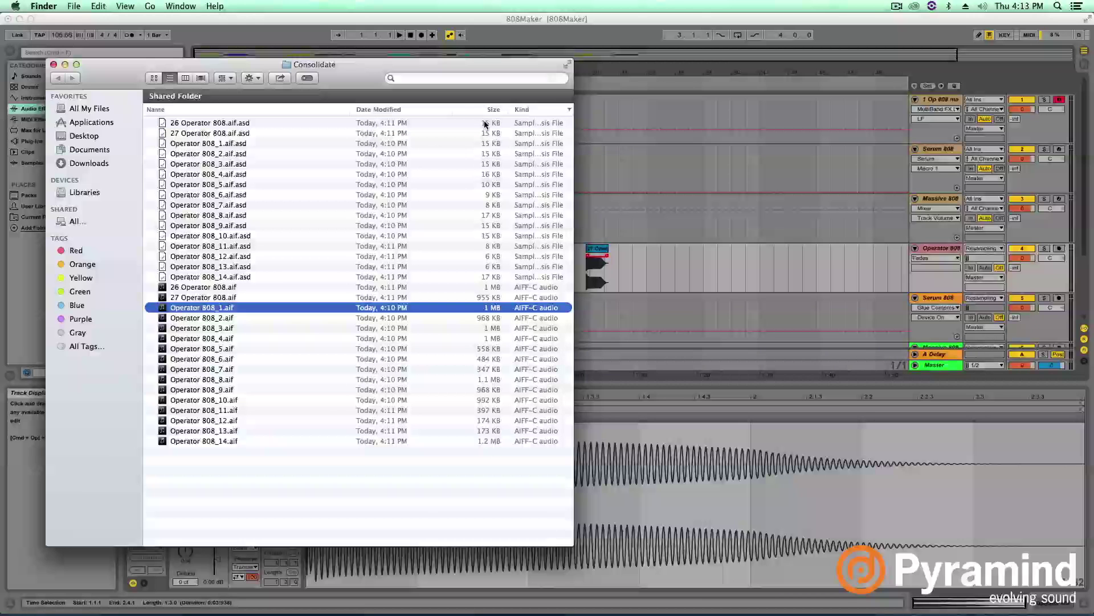
pyautogui.click(198, 288)
pyautogui.keyDown('shift'); pyautogui.click(197, 442); pyautogui.keyUp('shift')
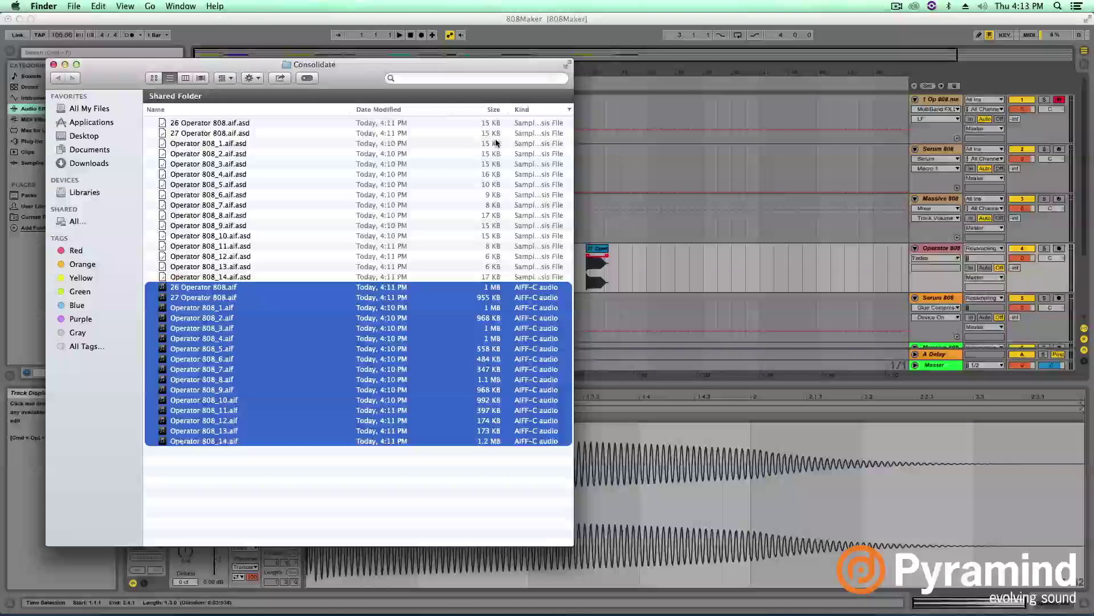
pyautogui.click(385, 110)
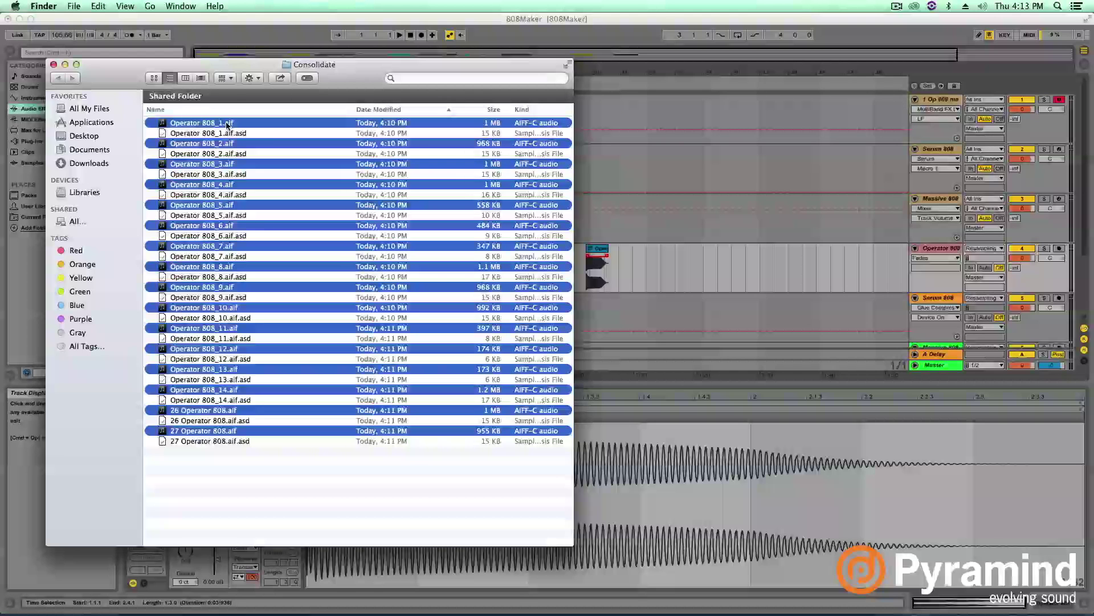
pyautogui.click(639, 380)
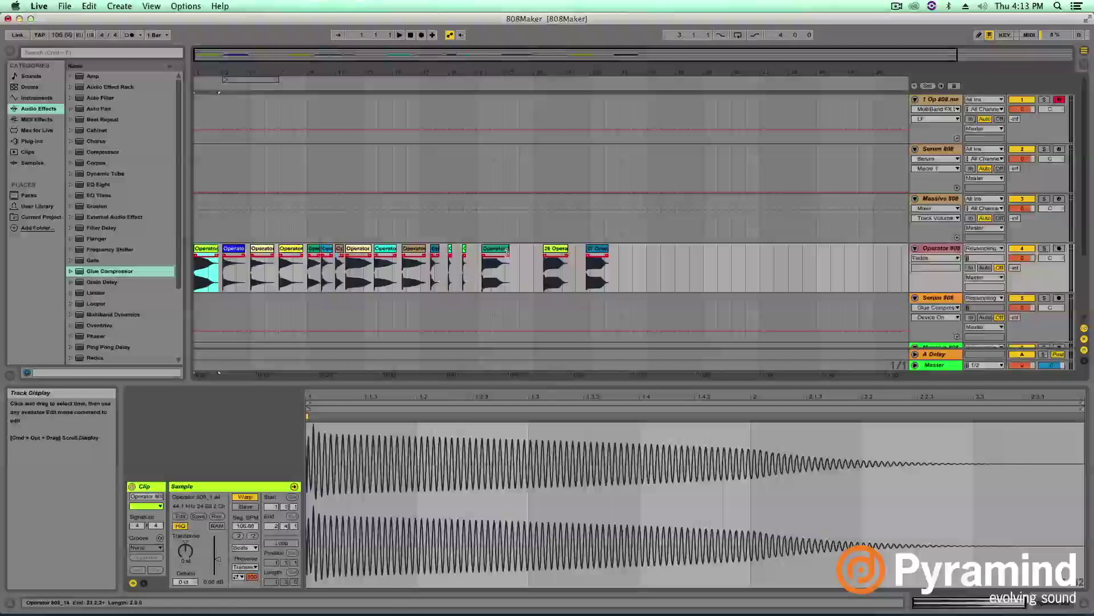
# Step: In Session View, group all seven 808 tracks with Cmd+G, fold the group and deactivate it
pyautogui.press('Tab')
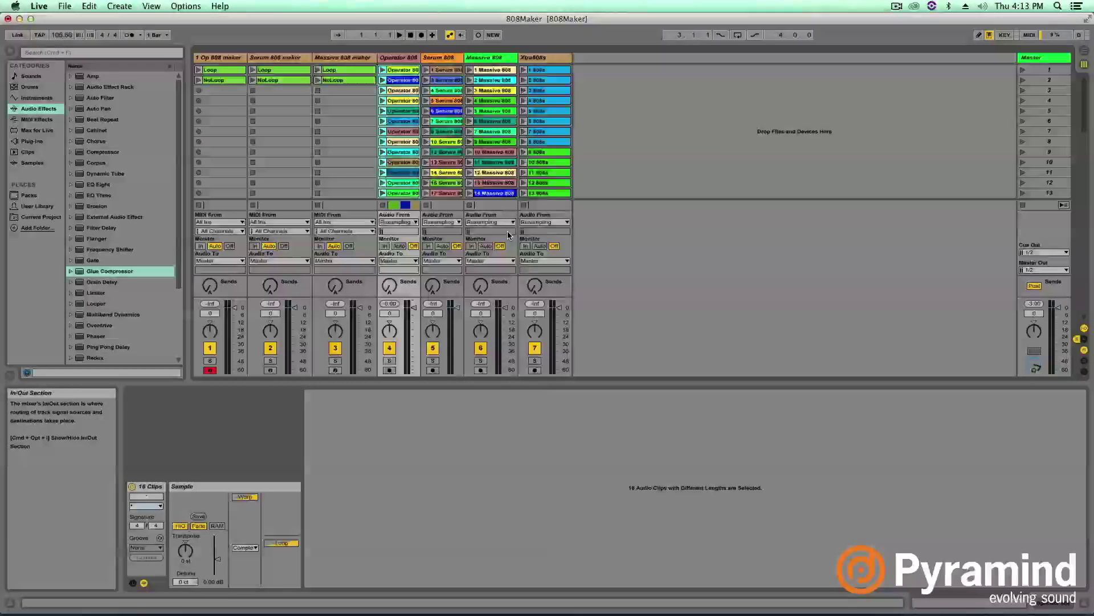
pyautogui.click(536, 60)
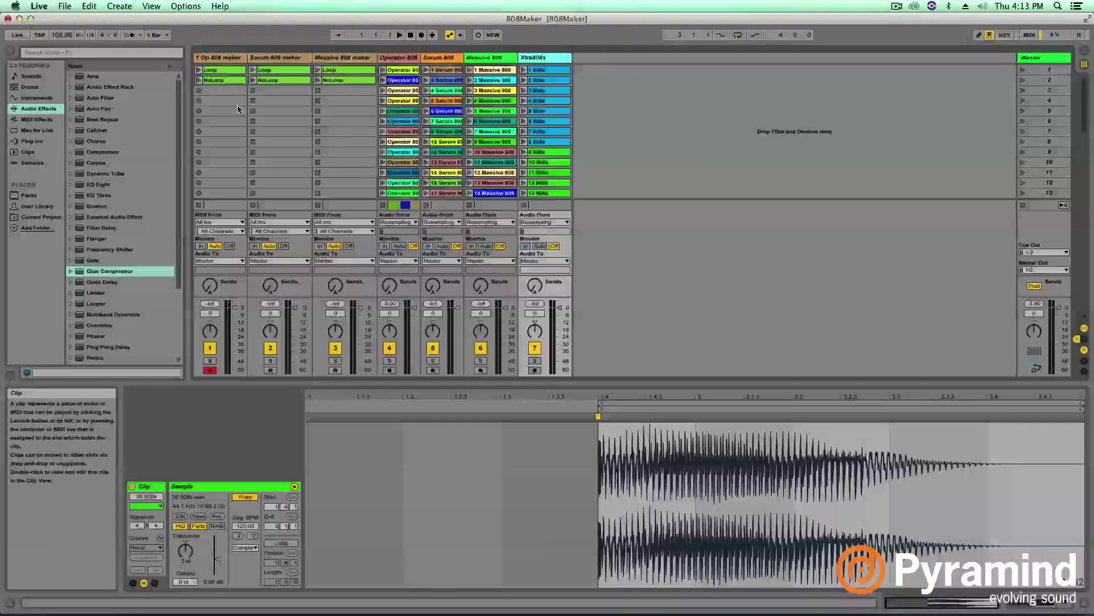
pyautogui.press('super+Tab')
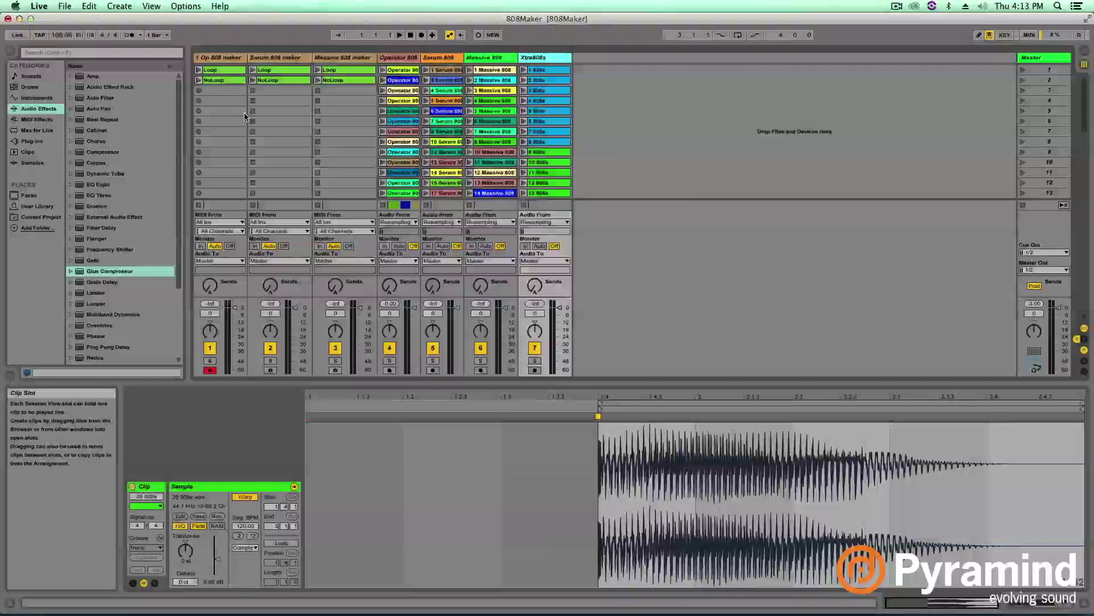
pyautogui.keyDown('shift'); pyautogui.click(223, 59); pyautogui.keyUp('shift')
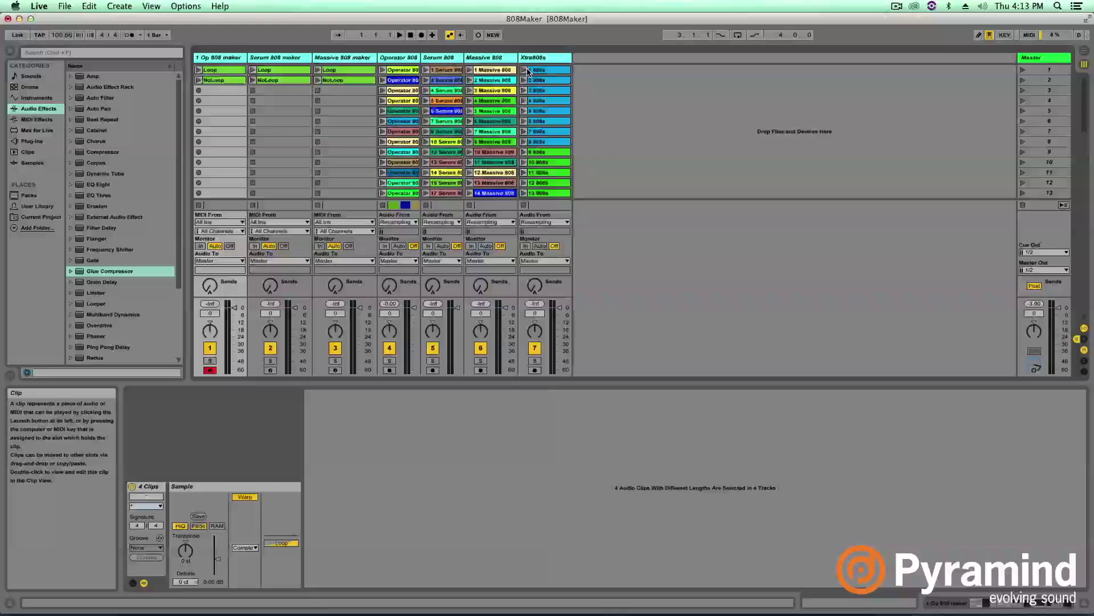
pyautogui.press('super+g')
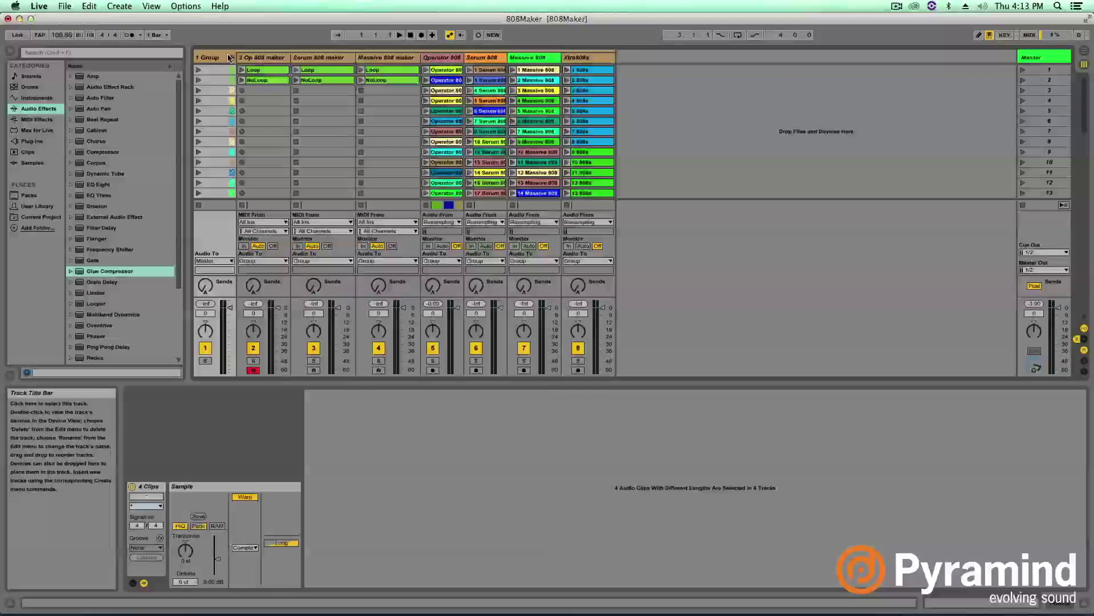
pyautogui.click(231, 57)
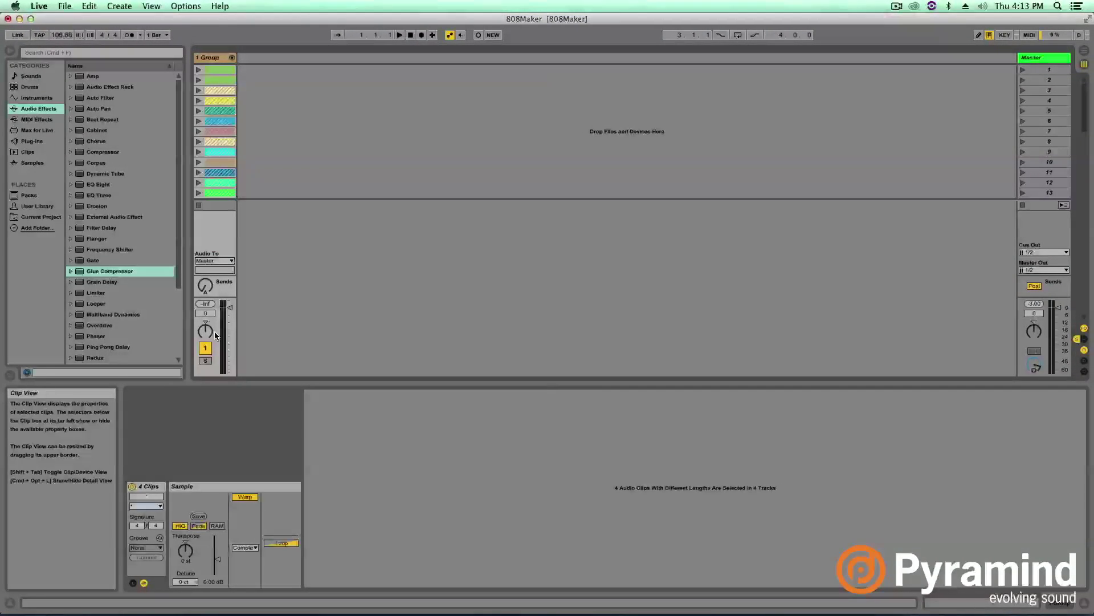
pyautogui.click(204, 349)
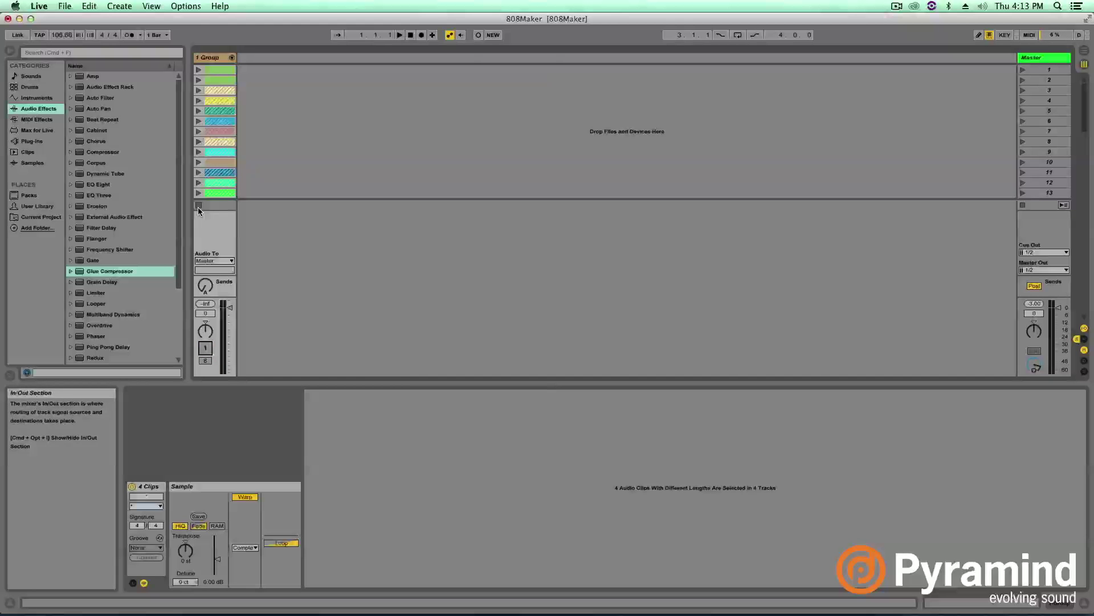
pyautogui.press('space')
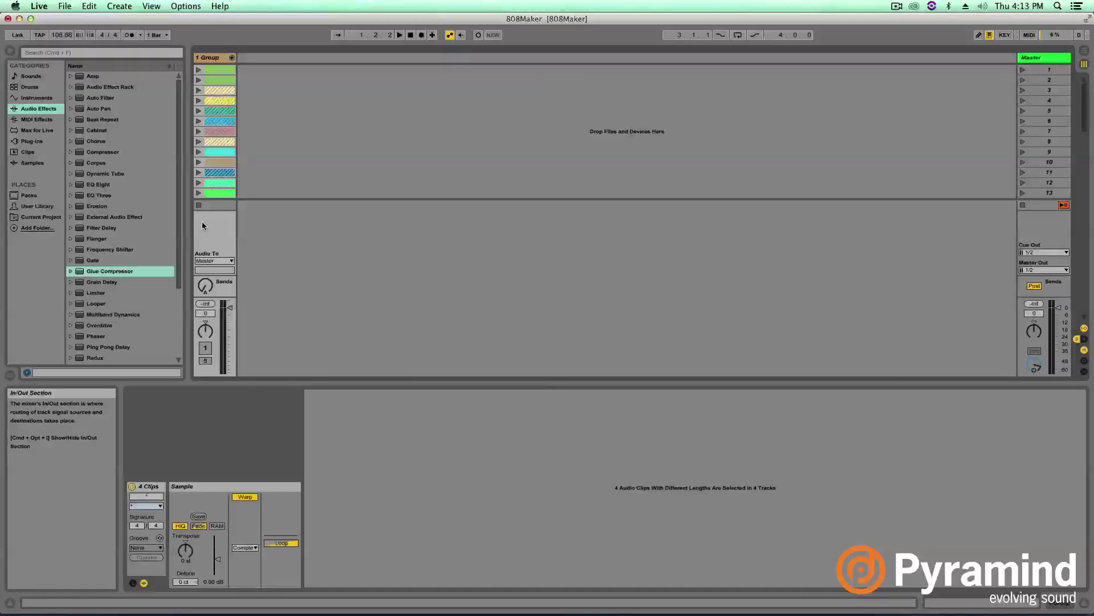
# Step: Insert a new MIDI track, widen it, and load an Instrument Rack found by searching 'rack'
pyautogui.press('super+shift+t')
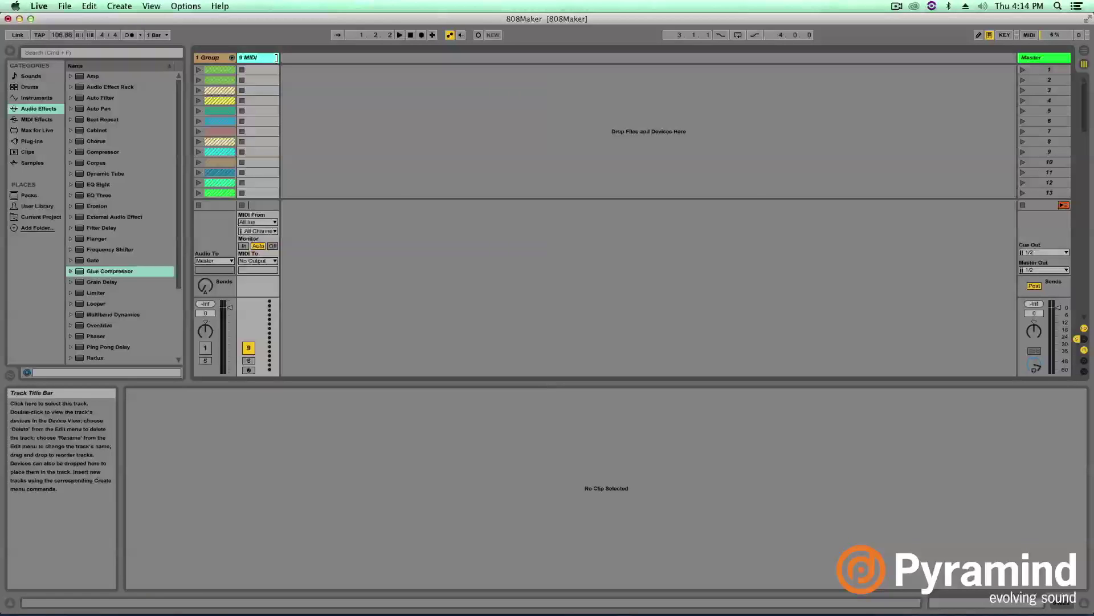
pyautogui.moveTo(276, 58); pyautogui.dragTo(340, 57)
pyautogui.press('super+f')
pyautogui.write('inst')
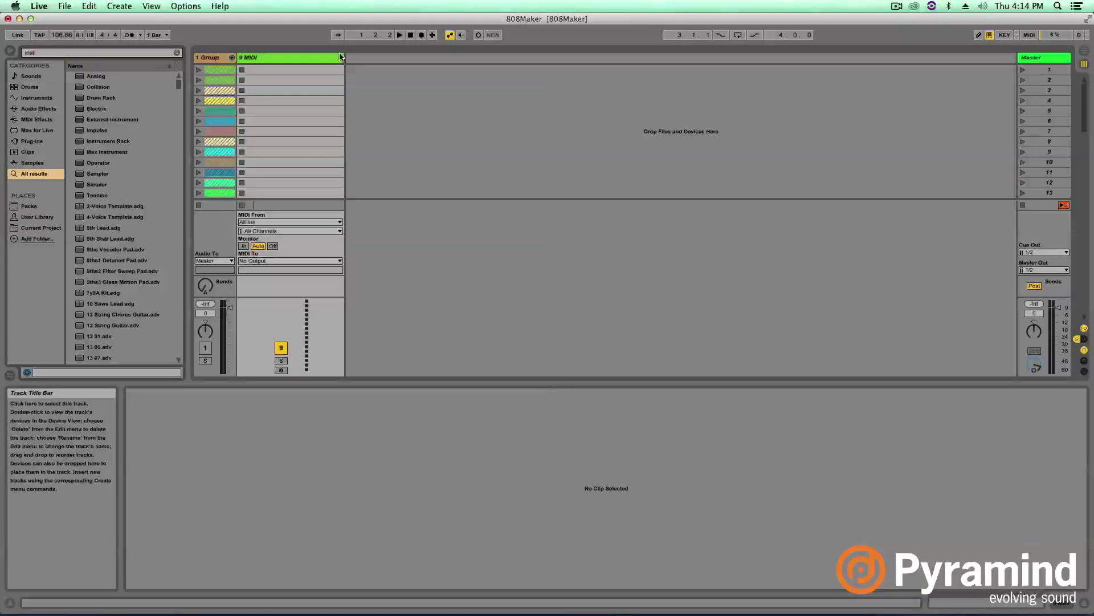
pyautogui.write('rument')
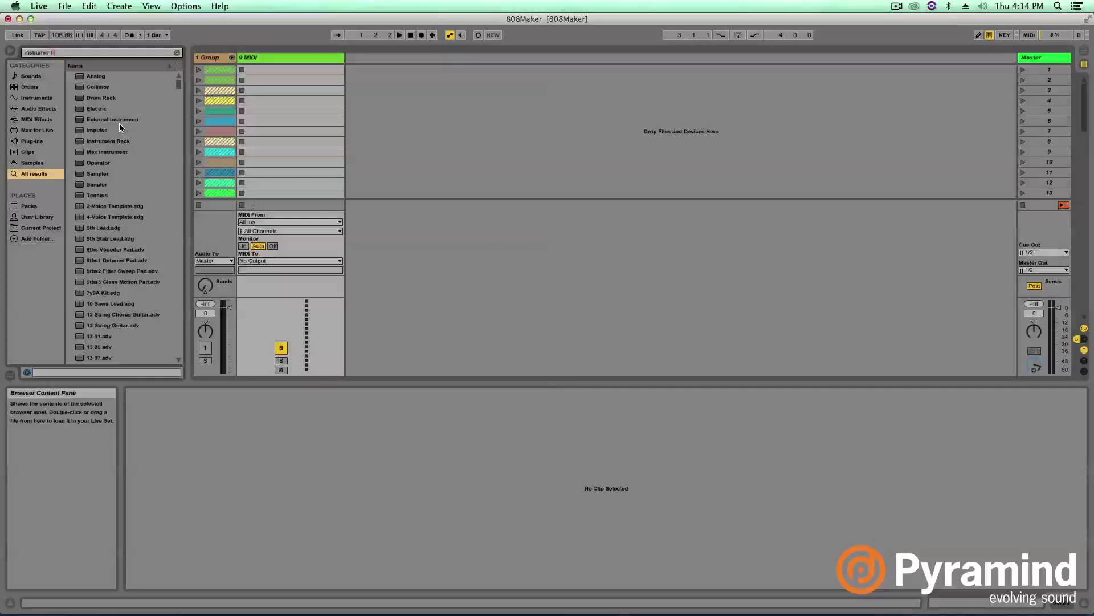
pyautogui.press('super+a')
pyautogui.press('BackSpace')
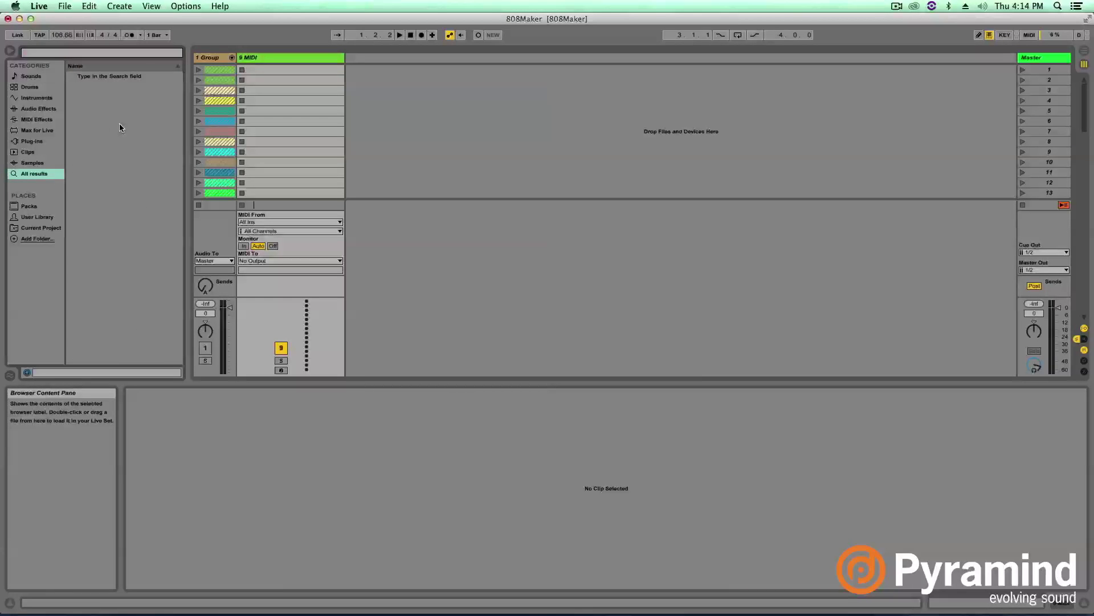
pyautogui.click(40, 53)
pyautogui.write('r')
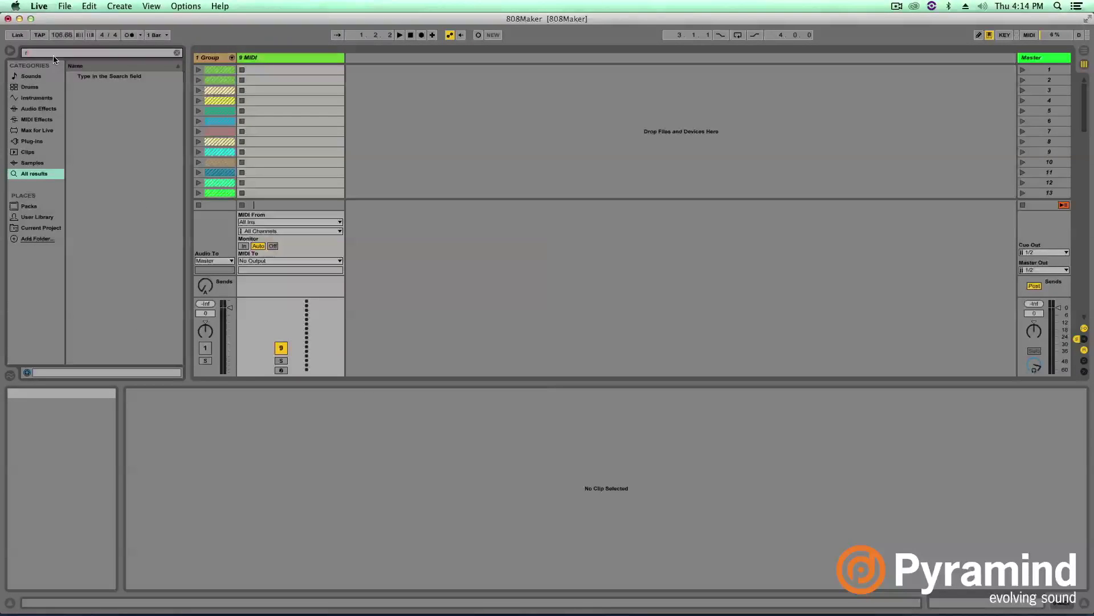
pyautogui.write('ack')
pyautogui.click(104, 101)
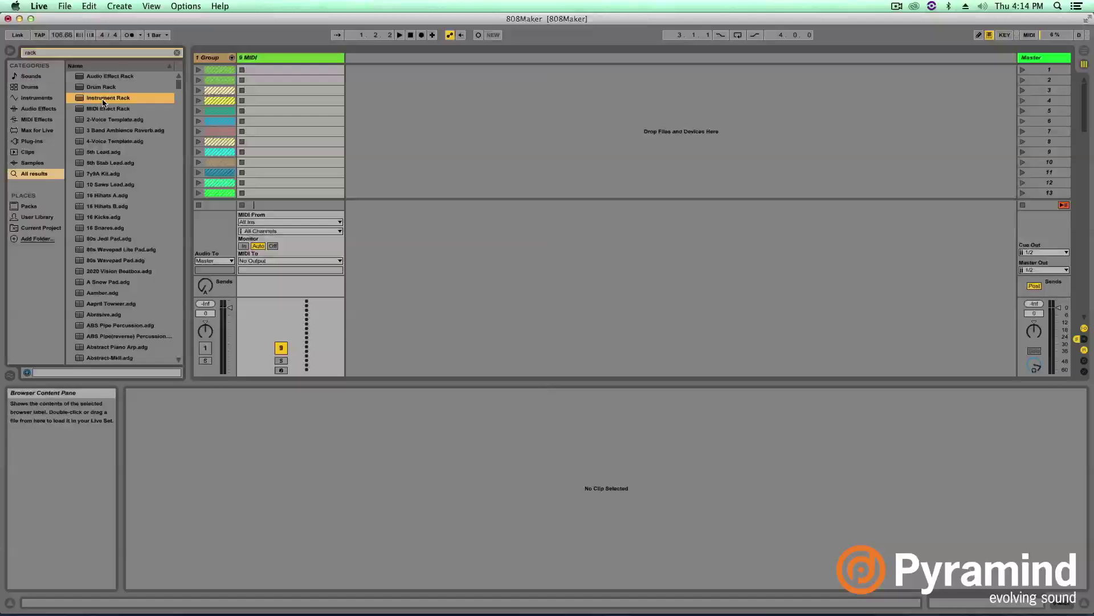
pyautogui.moveTo(104, 101); pyautogui.dragTo(275, 62)
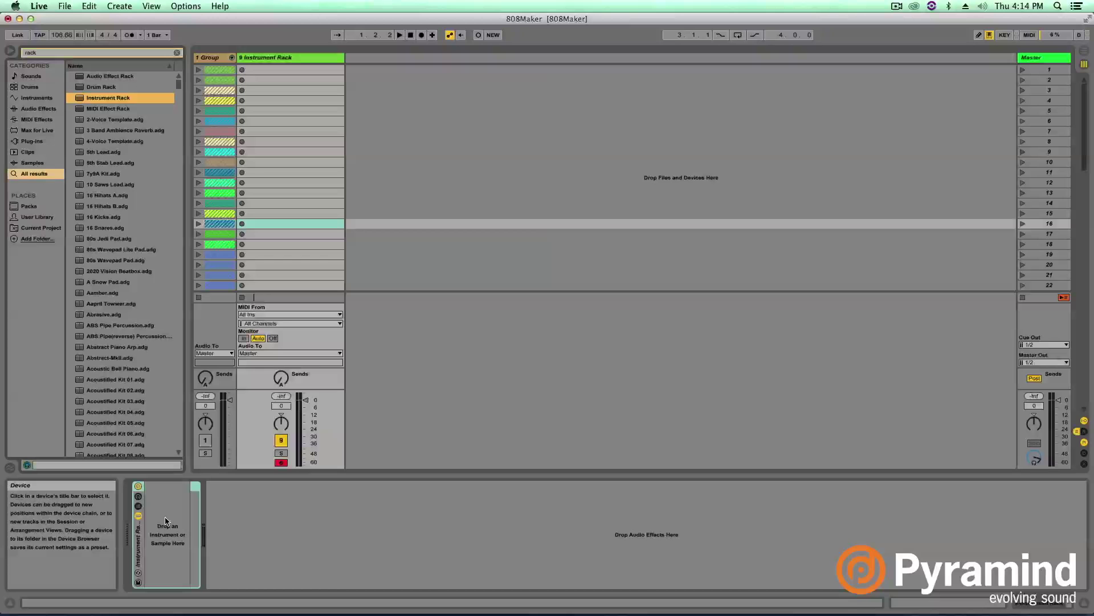
# Step: Drag the selected Operator 808 .aif files from Finder into the Instrument Rack's drop area
pyautogui.press('super+Tab')
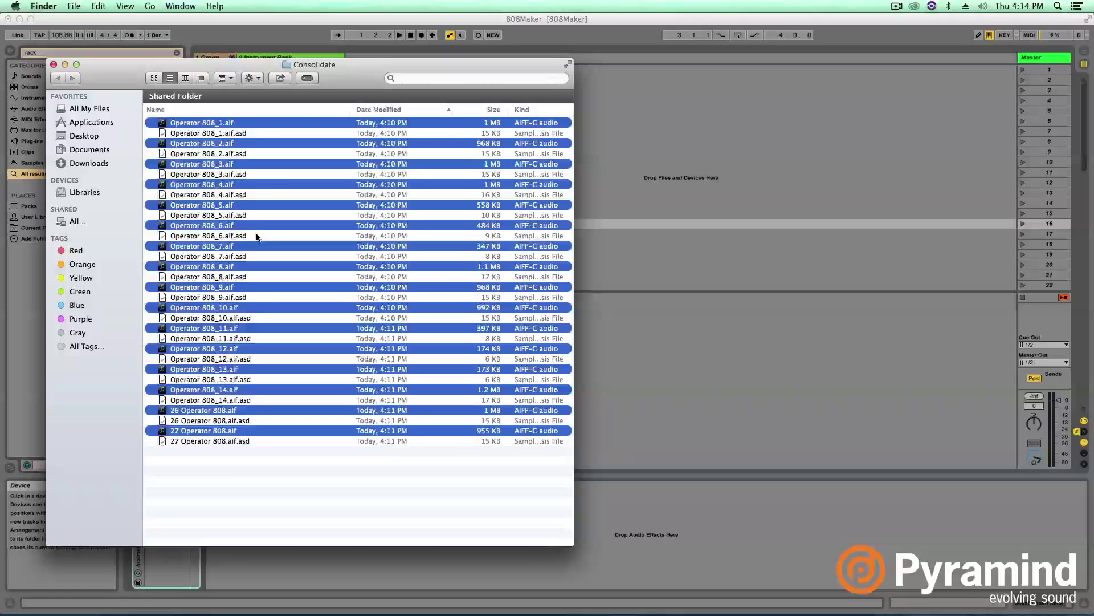
pyautogui.moveTo(200, 122); pyautogui.dragTo(180, 504)
pyautogui.press('super+Tab')
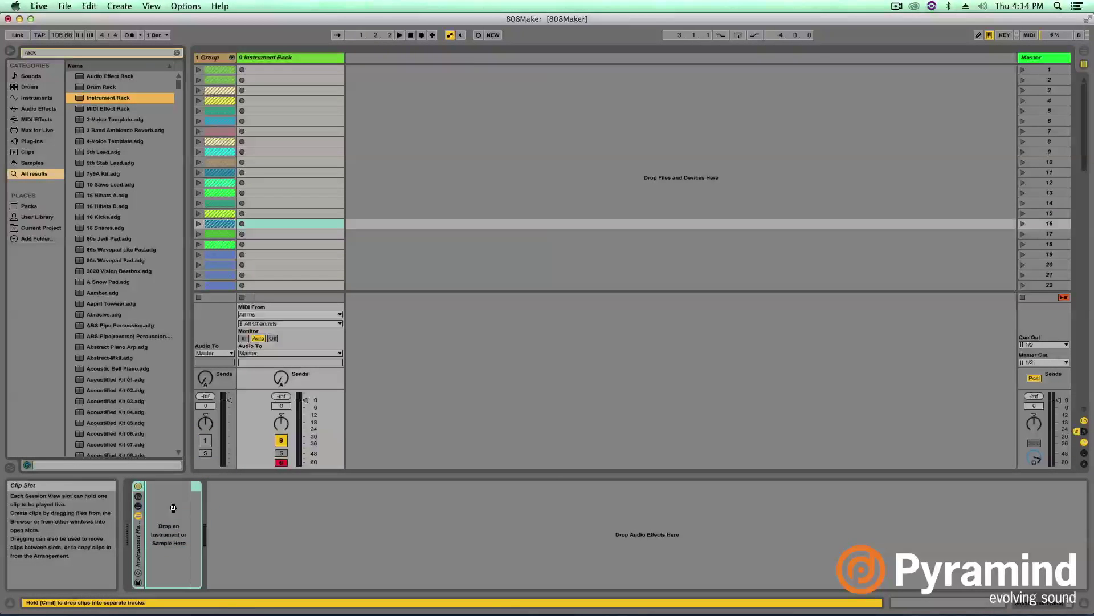
pyautogui.moveTo(168, 508); pyautogui.dragTo(168, 508)
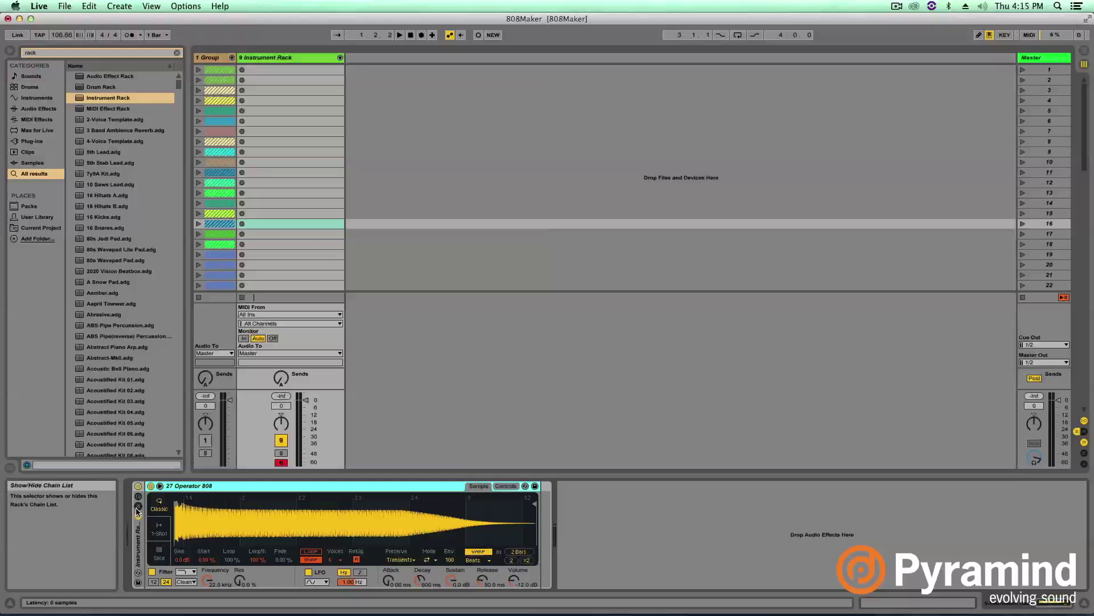
# Step: Show the rack's chain list, select Operator 808_1, and open the Chain Select Editor
pyautogui.click(137, 509)
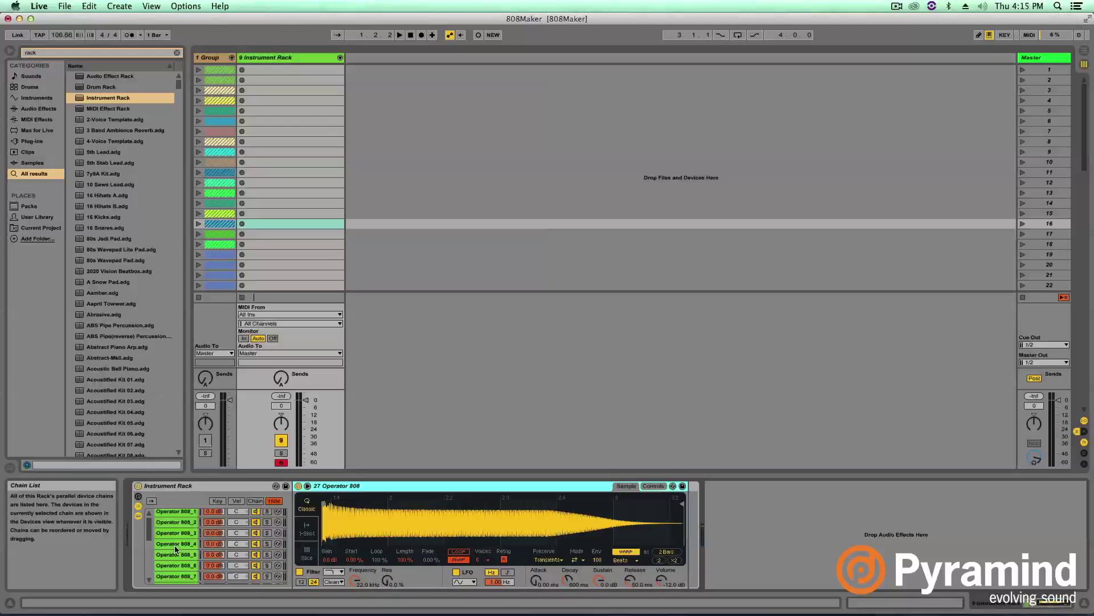
pyautogui.scroll(5, 176, 546)
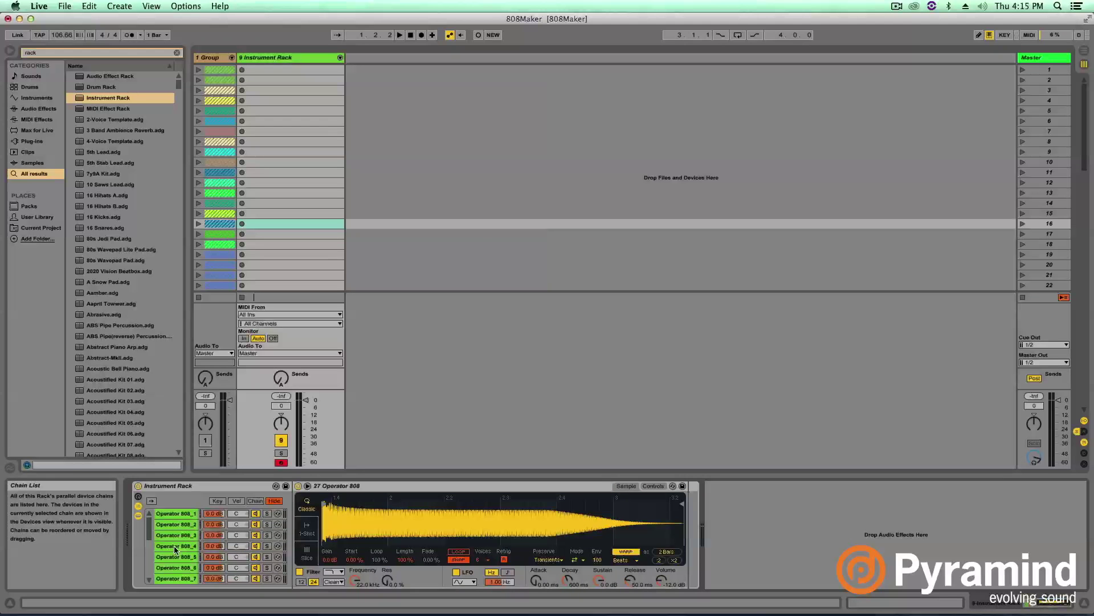
pyautogui.click(213, 513)
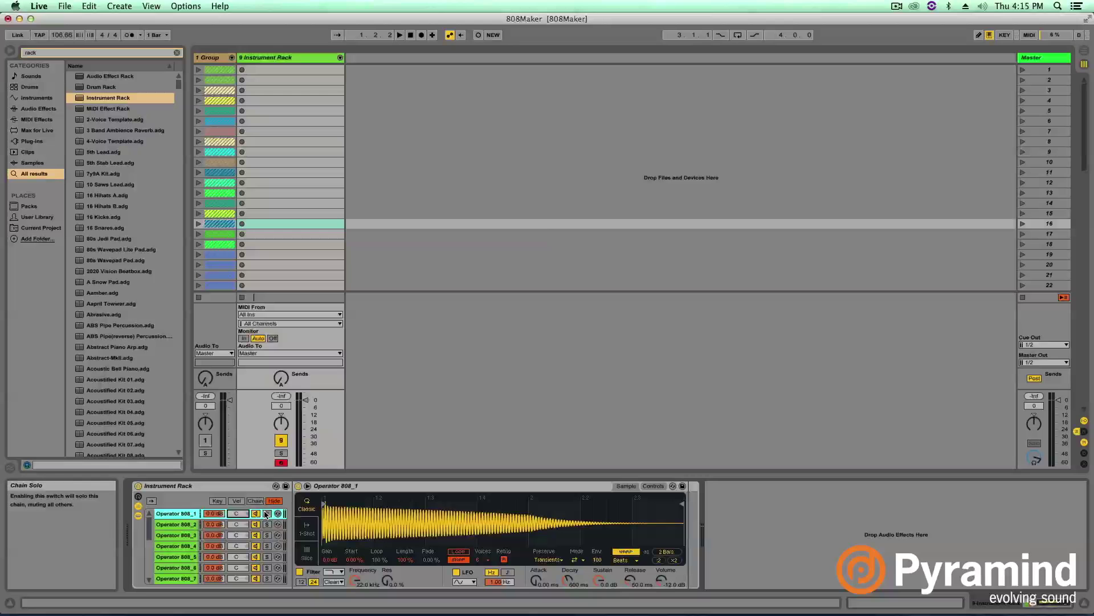
pyautogui.click(192, 489)
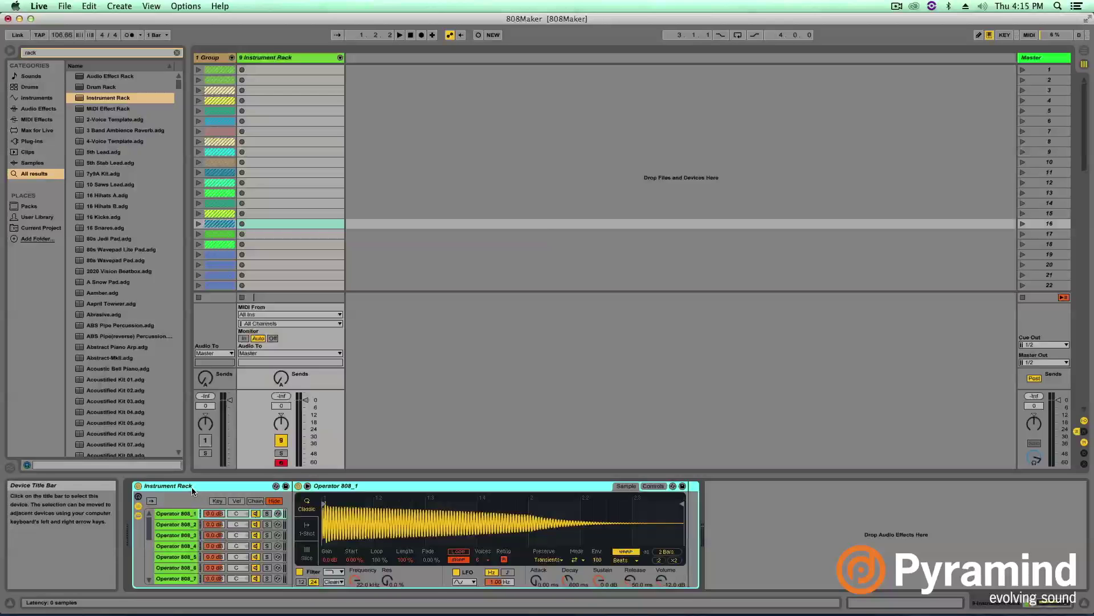
pyautogui.click(255, 501)
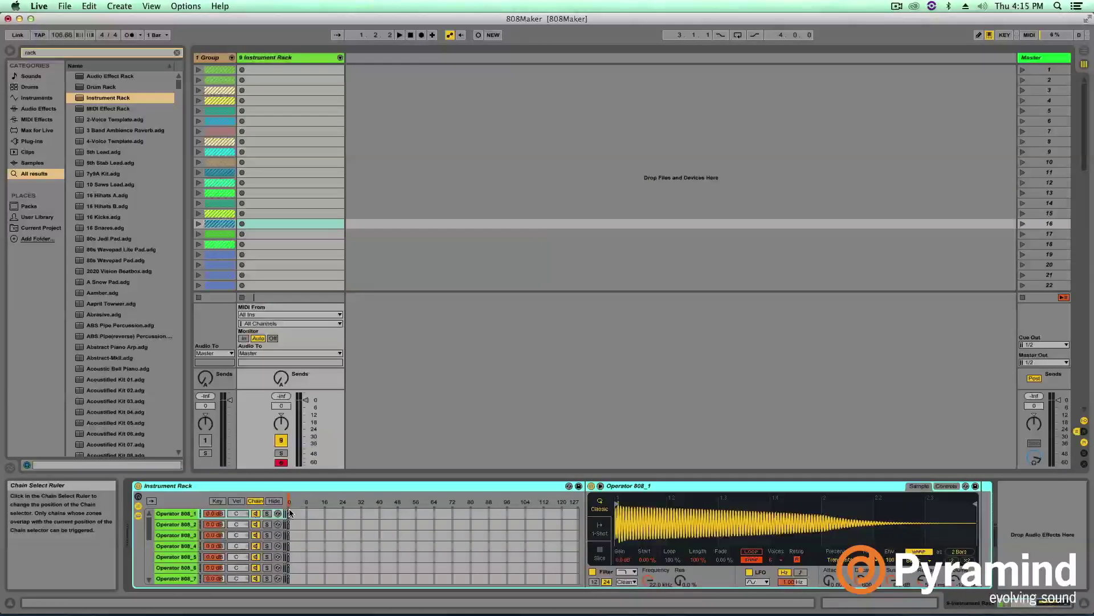
# Step: Step through the Operator 808 chains to compare samples, ending on Operator 808_1
pyautogui.click(184, 524)
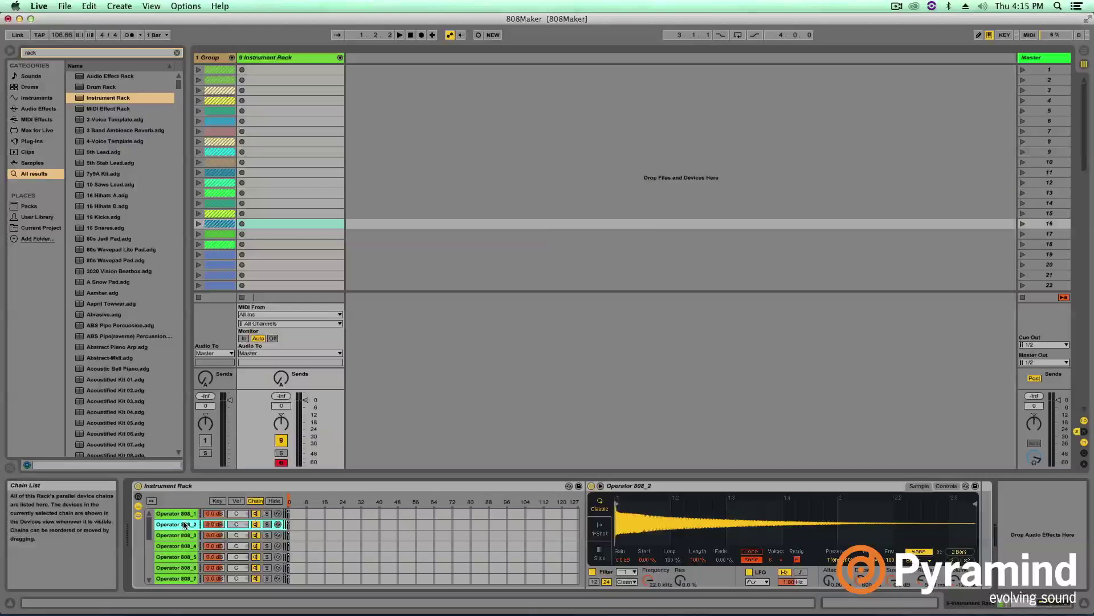
pyautogui.click(184, 535)
pyautogui.click(184, 546)
pyautogui.click(182, 557)
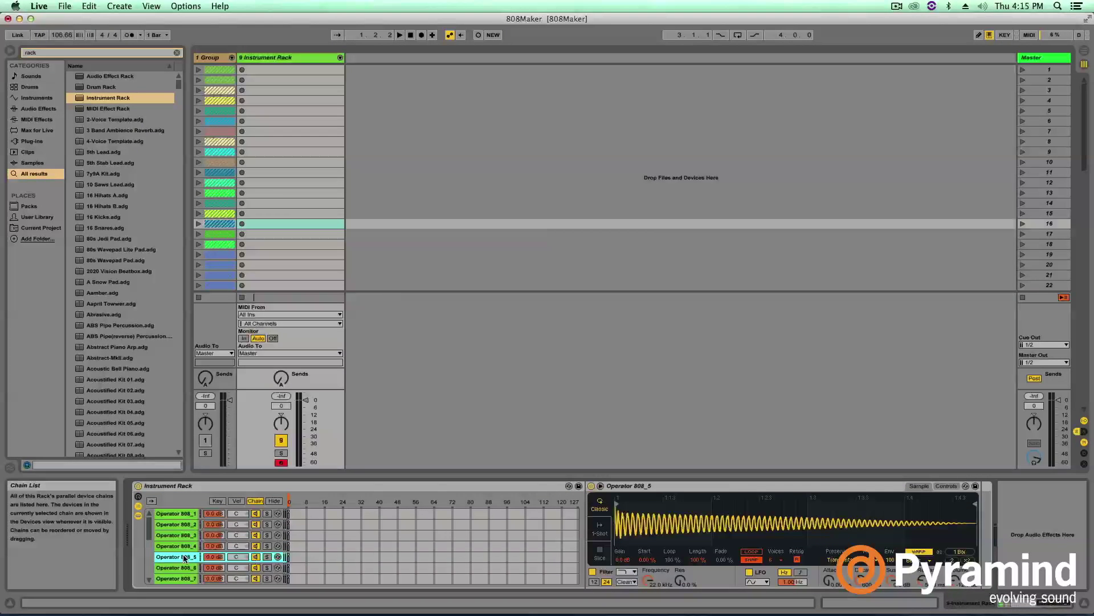
pyautogui.click(183, 567)
pyautogui.click(180, 524)
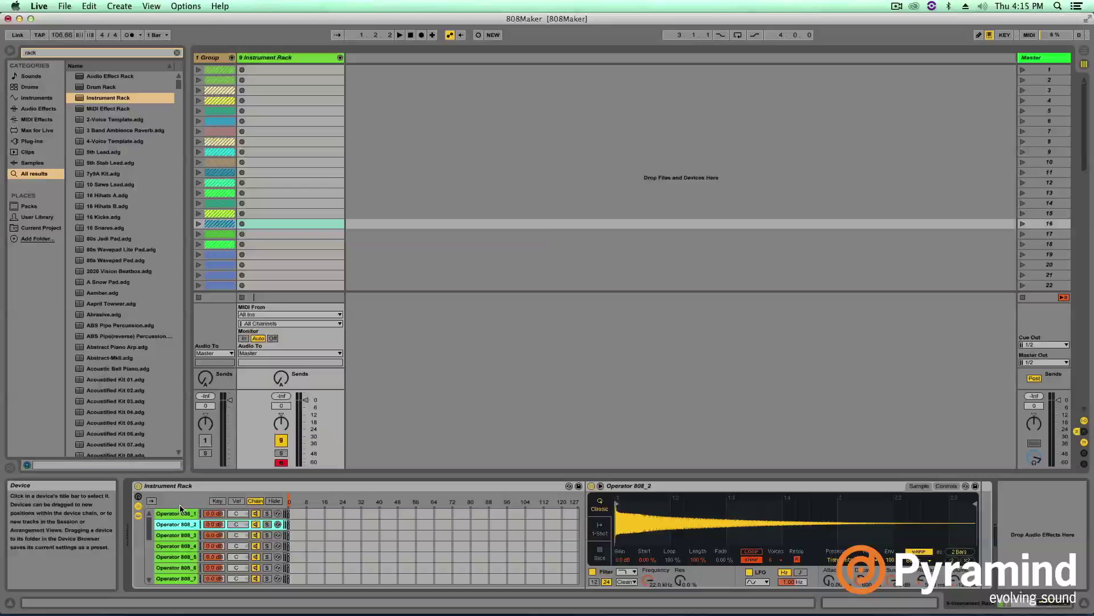
pyautogui.click(180, 513)
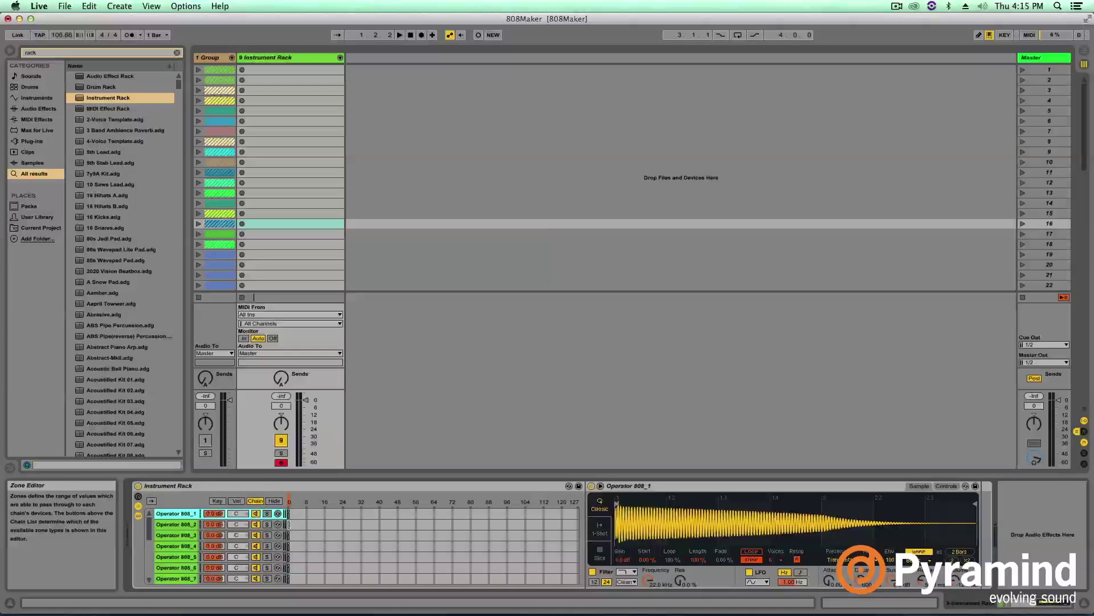
# Step: Stretch Operator 808_1's zone to 25, play a note to hear it, and return the selector to 0
pyautogui.moveTo(289, 513); pyautogui.dragTo(343, 529)
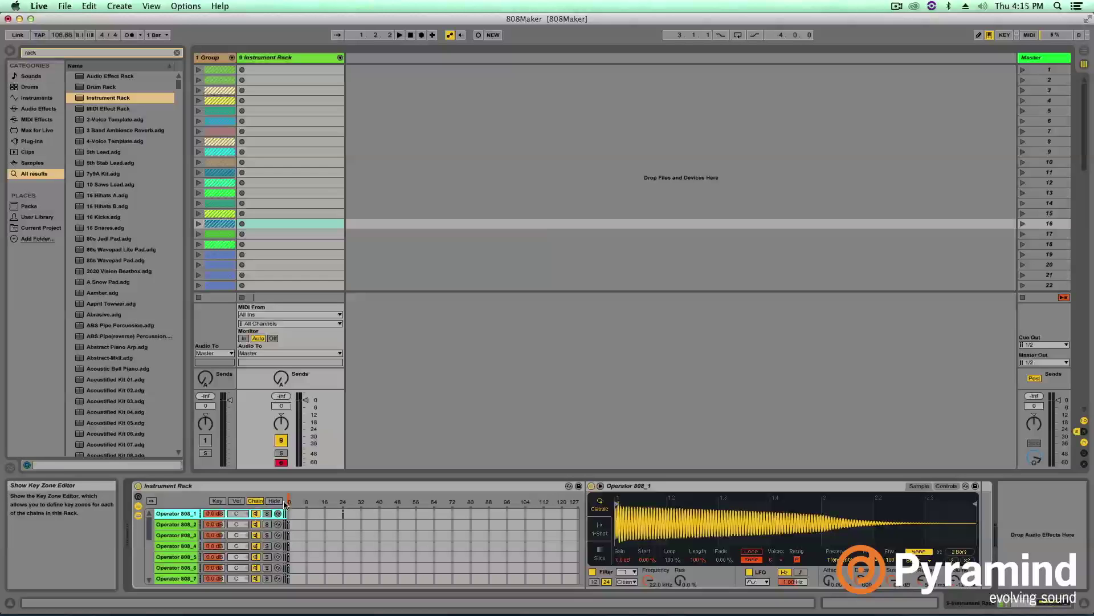
pyautogui.moveTo(289, 497); pyautogui.dragTo(343, 501)
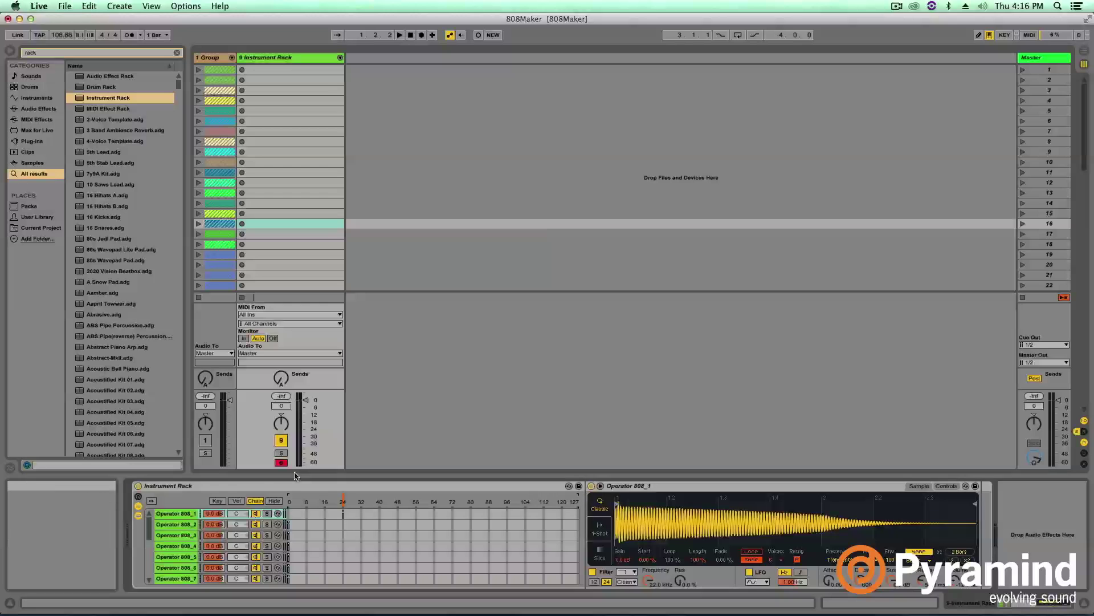
pyautogui.press('a')
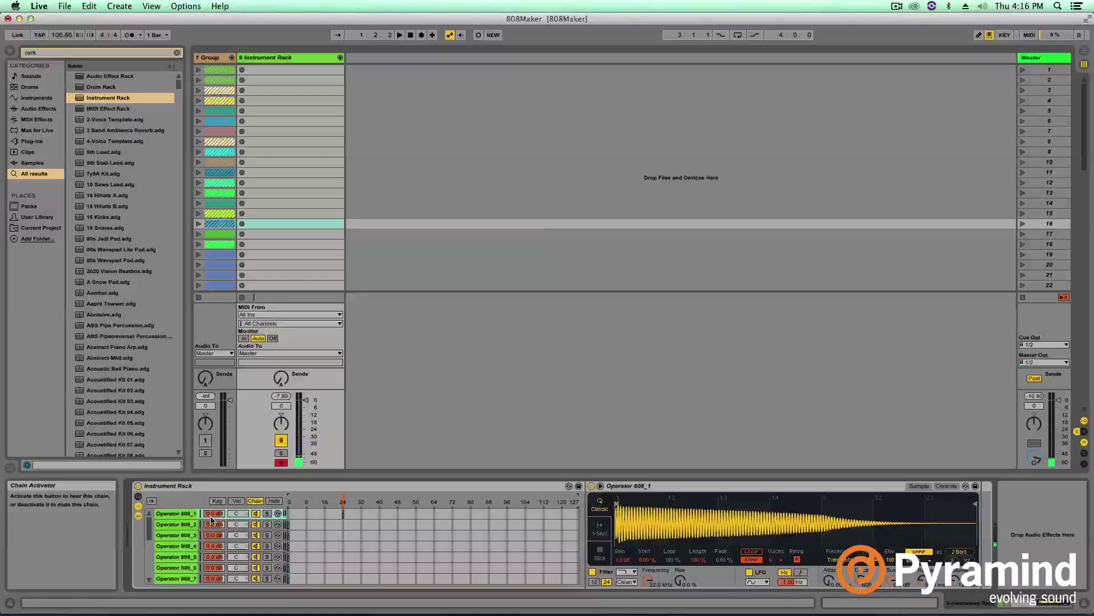
pyautogui.moveTo(343, 497); pyautogui.dragTo(289, 497)
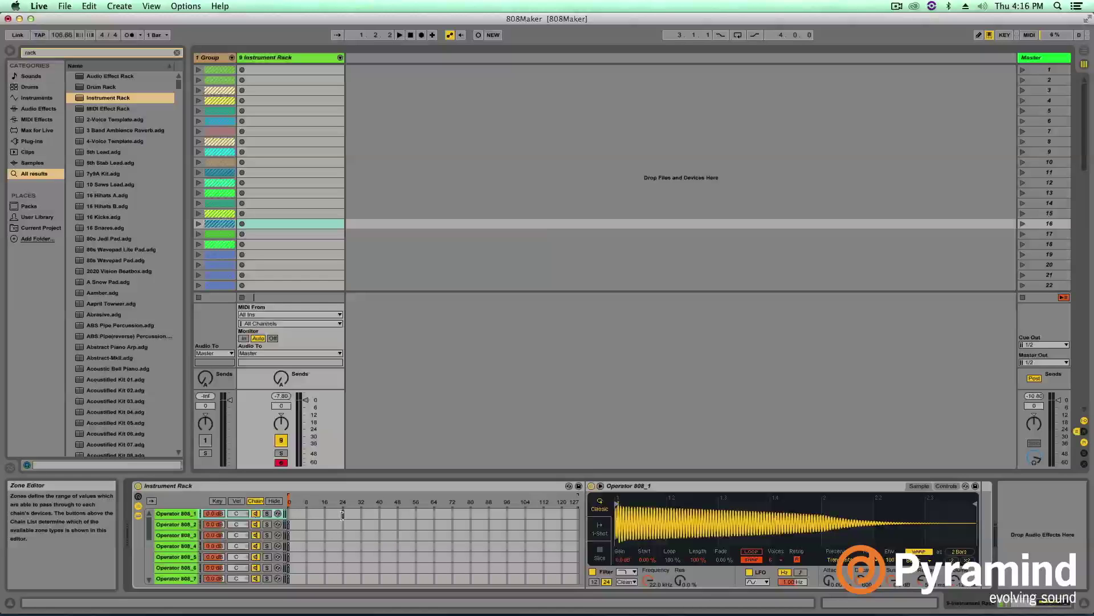
# Step: Select the Operator 808_1–3 chains and undo an accidental nudge to Operator 808_3's zone
pyautogui.click(343, 515)
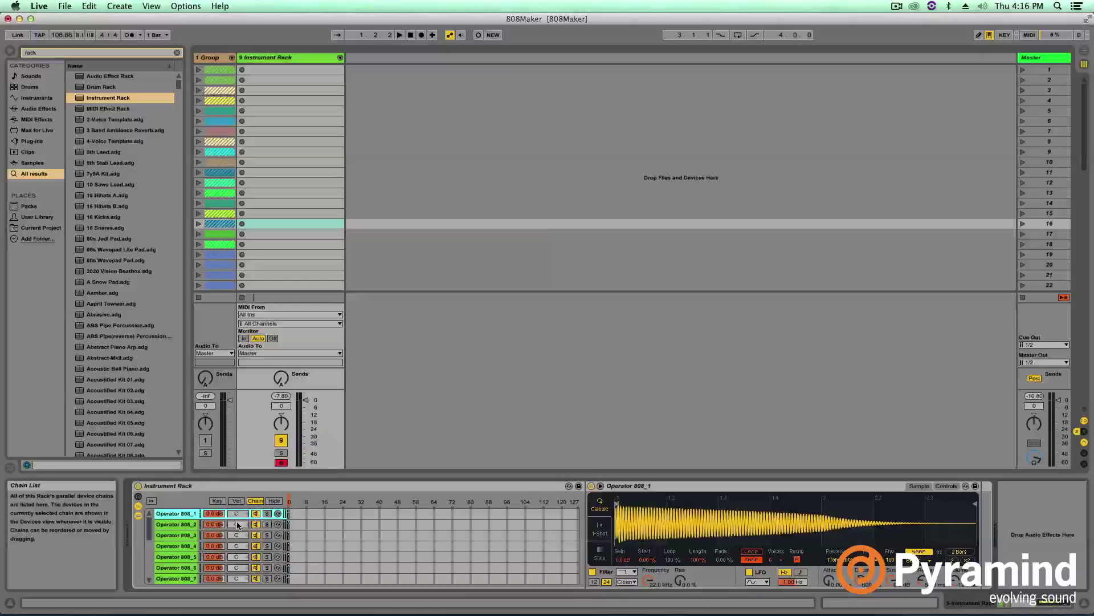
pyautogui.scroll(-5, 289, 535)
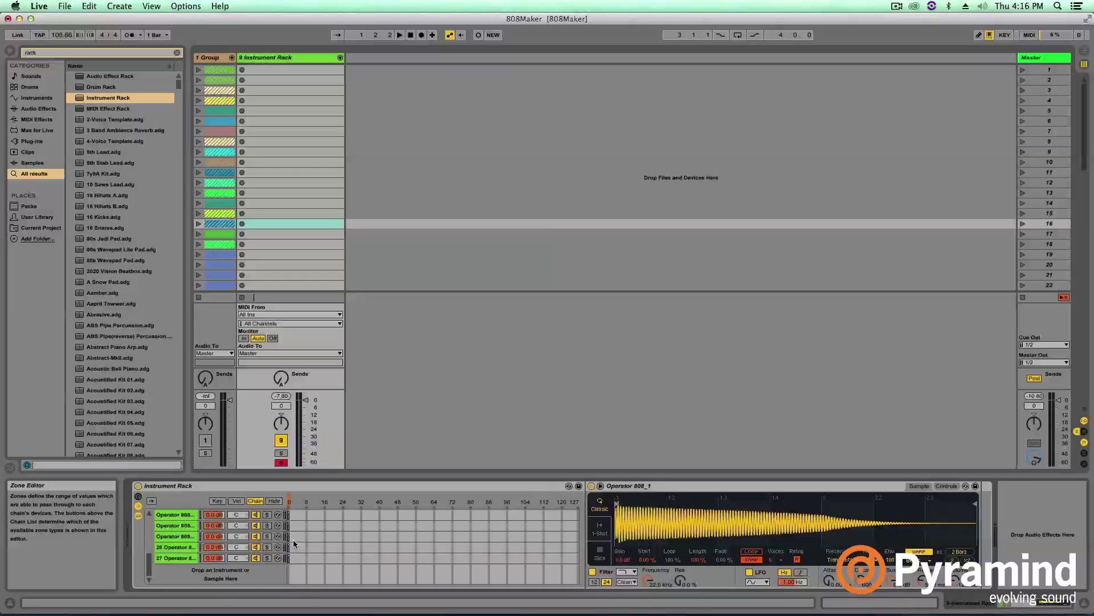
pyautogui.scroll(5, 294, 542)
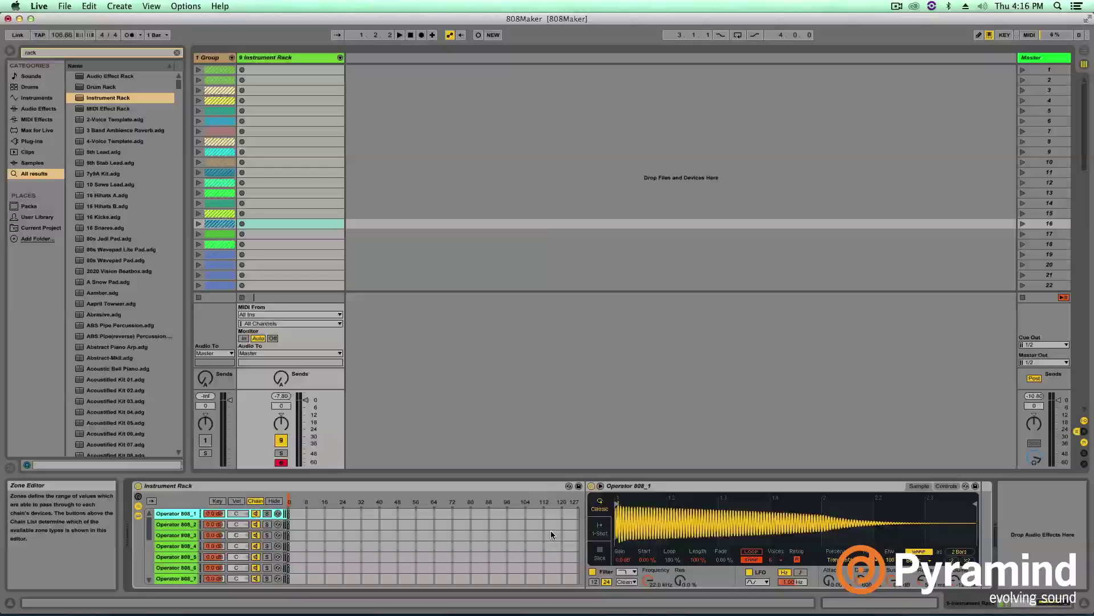
pyautogui.click(289, 524)
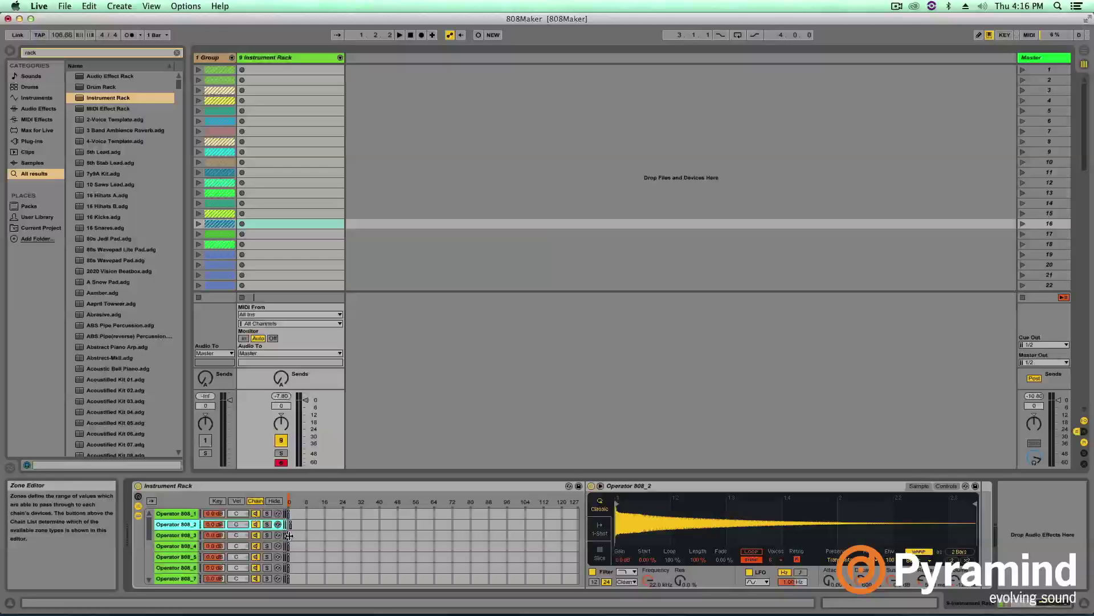
pyautogui.moveTo(289, 535); pyautogui.dragTo(295, 546)
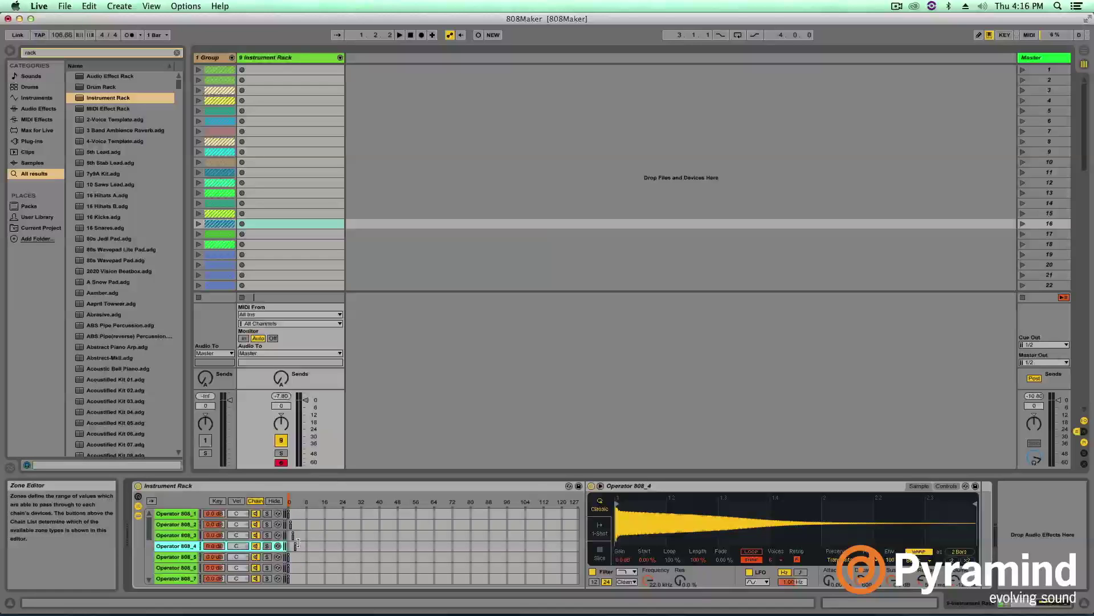
pyautogui.press('super+z')
# Step: Extend Operator 808_1's zone to 127, sweep the chain selector to about 112 and back to 0
pyautogui.moveTo(287, 515); pyautogui.dragTo(579, 516)
pyautogui.click(349, 501)
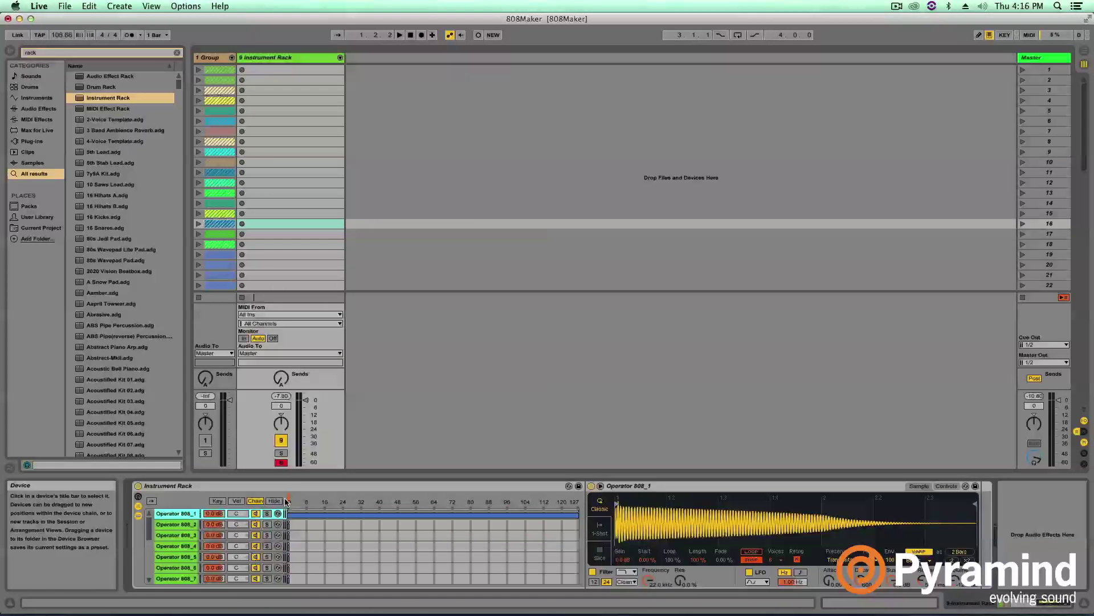
pyautogui.moveTo(350, 502); pyautogui.dragTo(546, 501)
pyautogui.moveTo(349, 502); pyautogui.dragTo(289, 502)
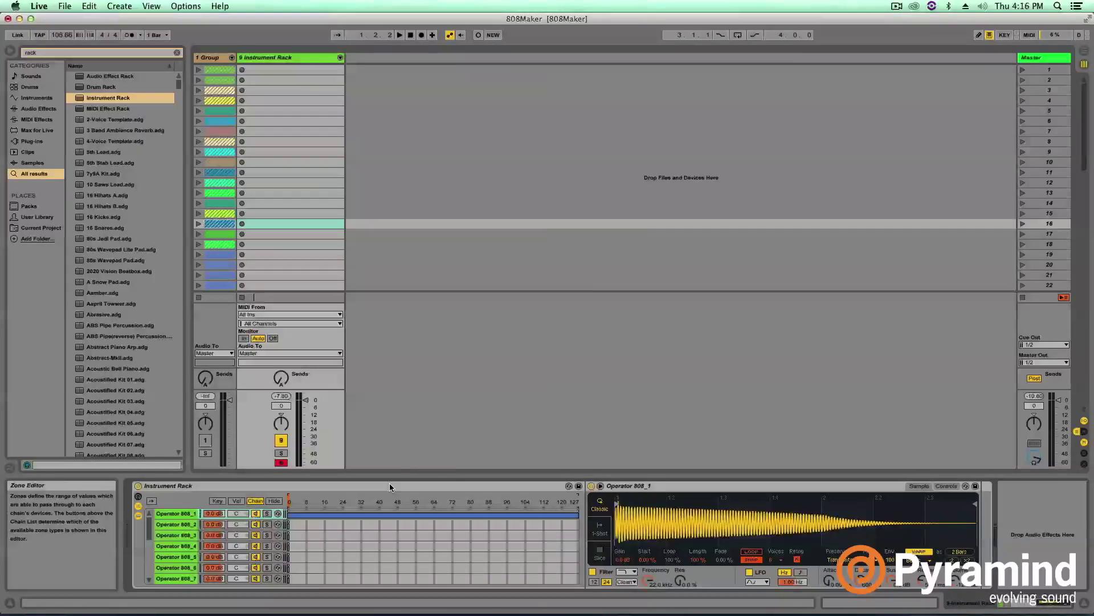
pyautogui.rightClick(342, 528)
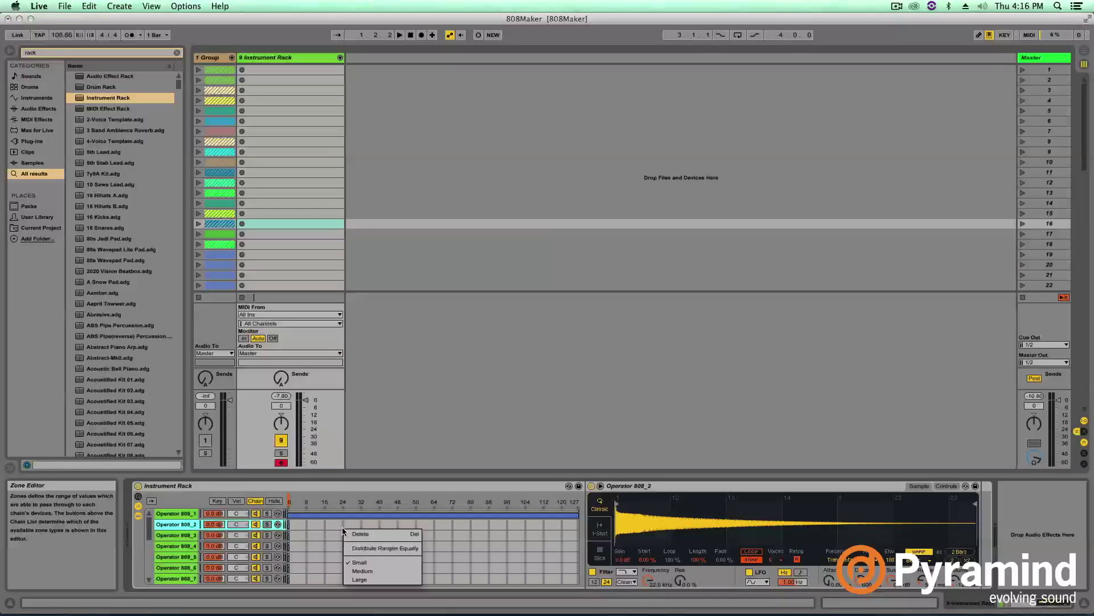
# Step: Apply Distribute Ranges Equally to the chain zones and move the chain selector to a later zone
pyautogui.click(374, 548)
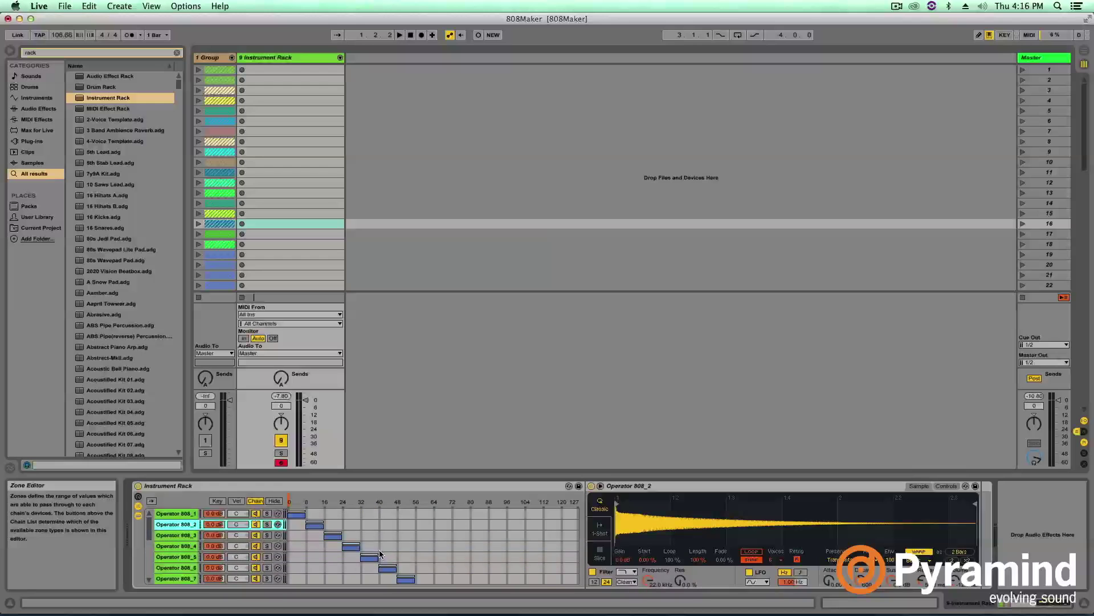
pyautogui.click(294, 497)
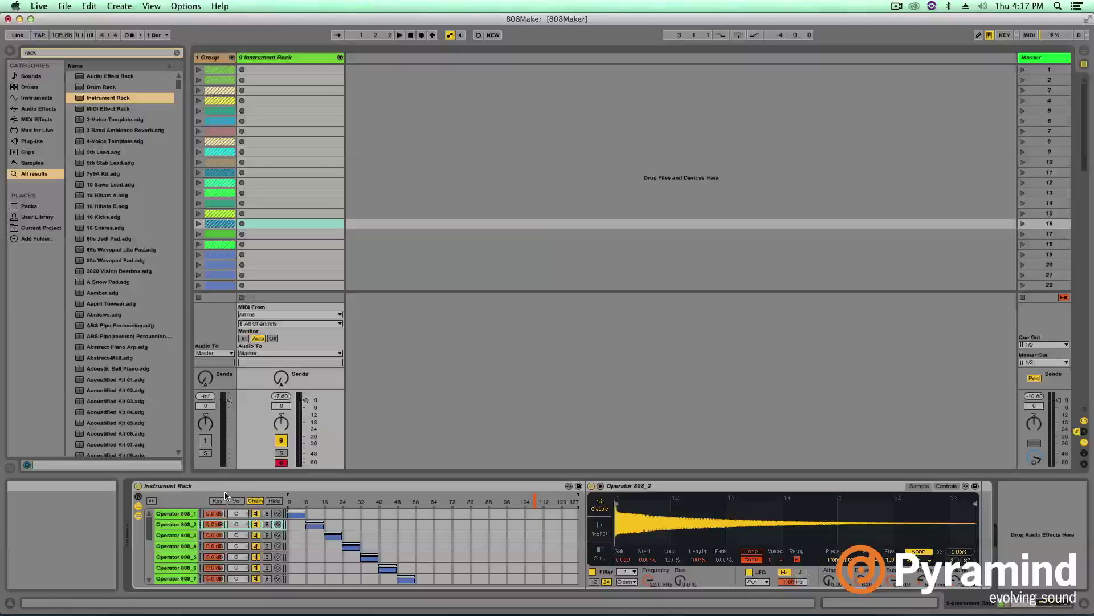
# Step: Show the macros, map the chain selector to Macro 1, and turn the Chain Selector macro to 12
pyautogui.click(138, 496)
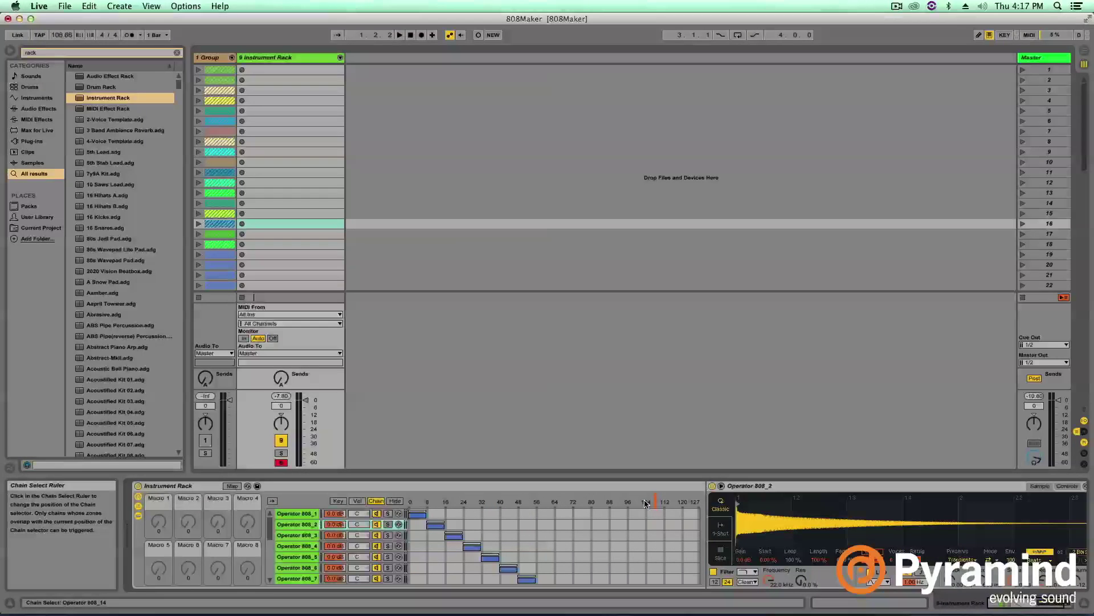
pyautogui.rightClick(634, 501)
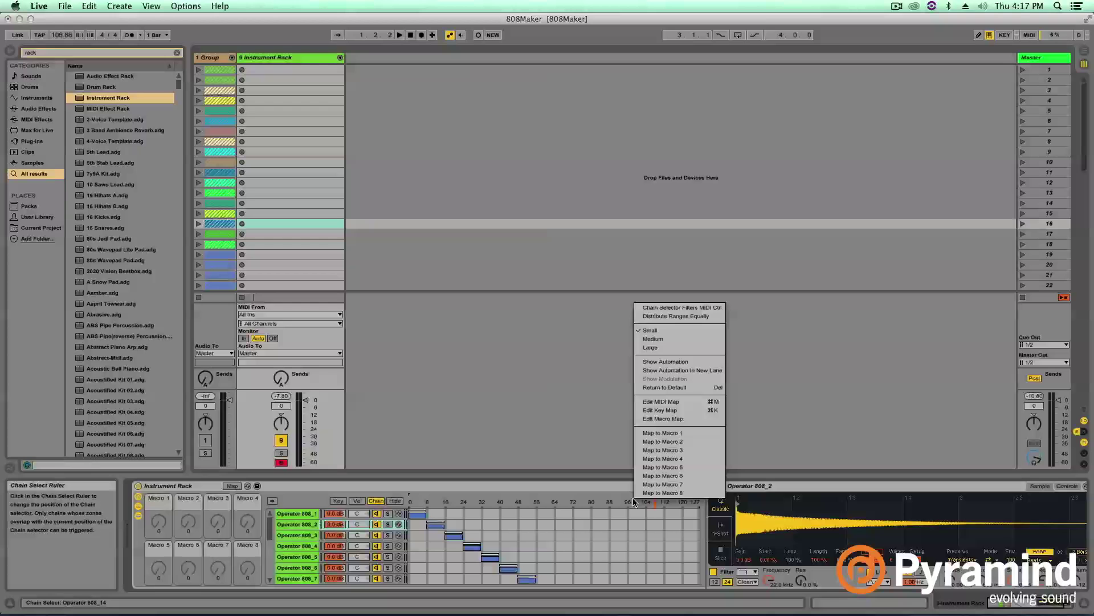
pyautogui.click(677, 433)
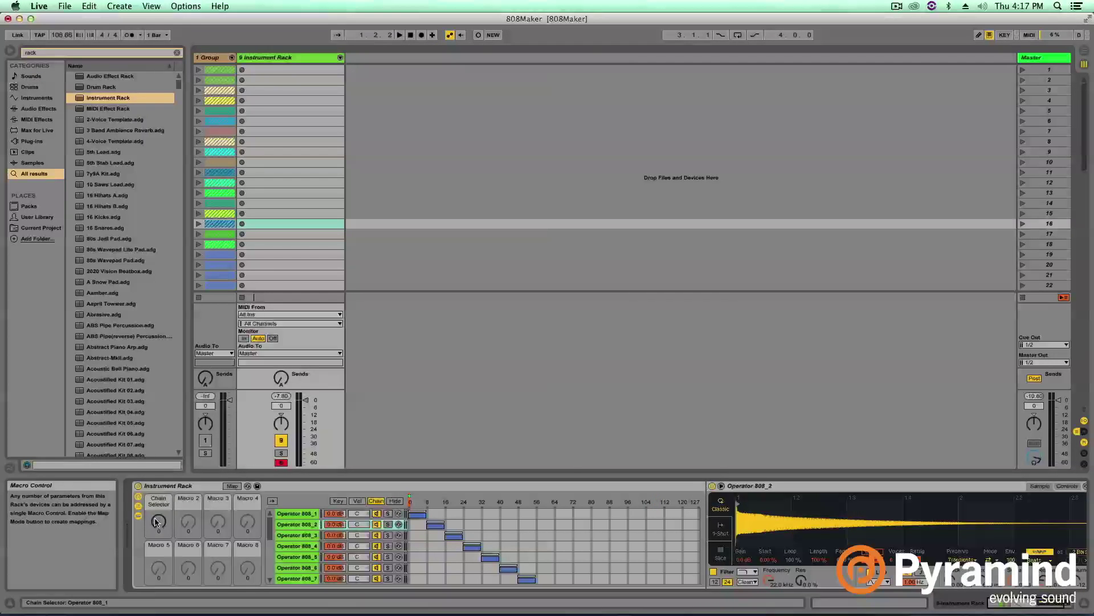
pyautogui.moveTo(162, 522)
pyautogui.mouseDown()
pyautogui.moveTo(158, 488)
pyautogui.moveTo(158, 498)
pyautogui.mouseUp()
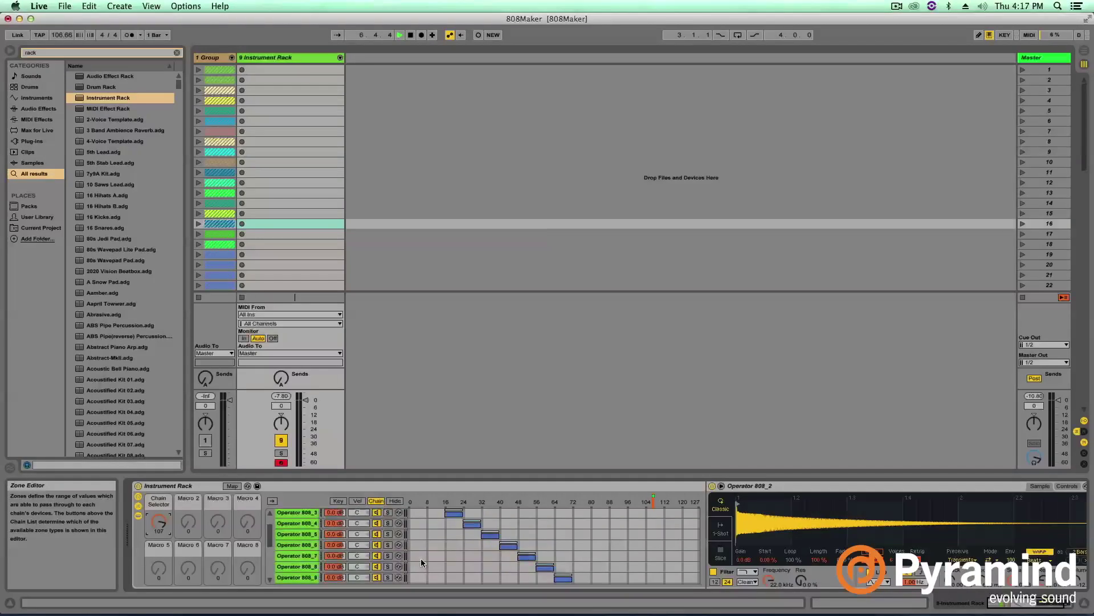
# Step: Widen Operator 808_1's zone up to 127 and shift the computer keyboard's octave
pyautogui.scroll(2, 421, 563)
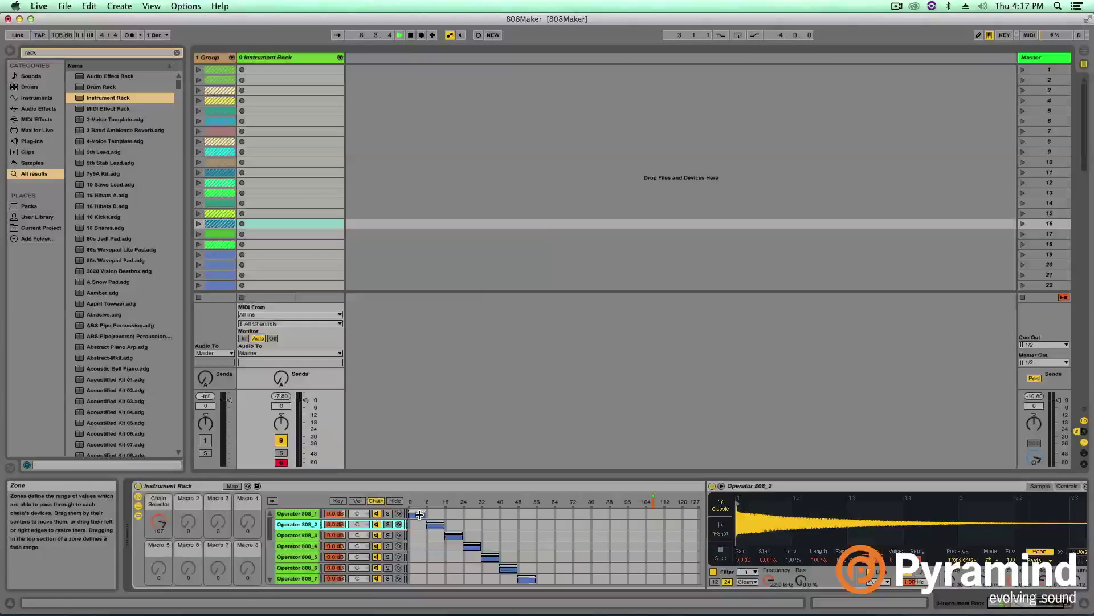
pyautogui.moveTo(423, 514)
pyautogui.mouseDown()
pyautogui.moveTo(720, 529)
pyautogui.moveTo(424, 532)
pyautogui.mouseUp()
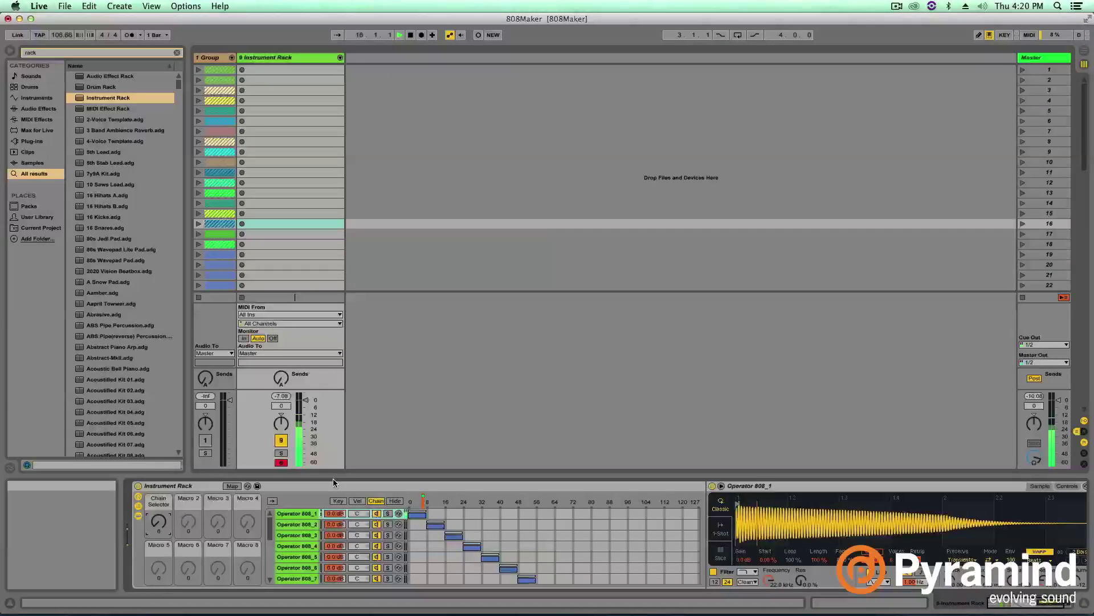
pyautogui.press('x')
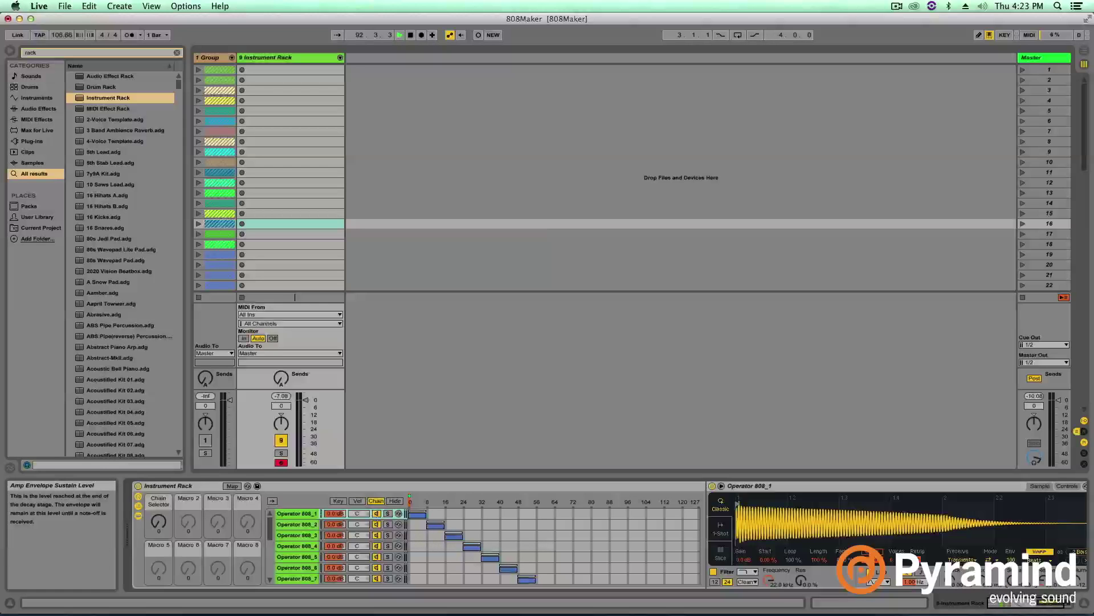
# Step: Map Operator's envelope decay to Macro 2 and raise the Ve Decay macro to about 3.44 s
pyautogui.rightClick(982, 582)
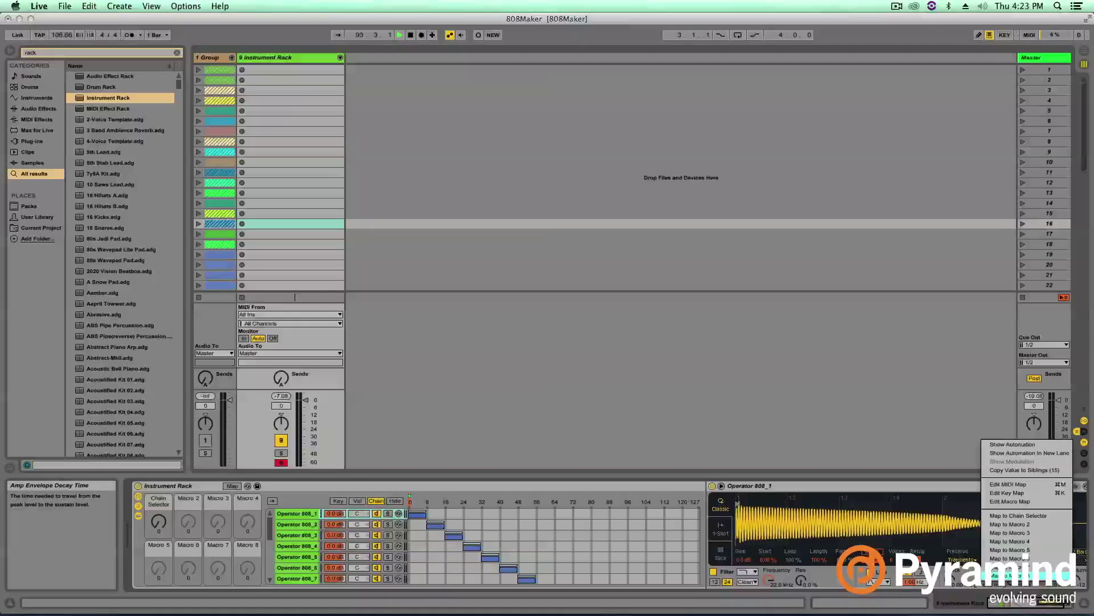
pyautogui.click(1020, 526)
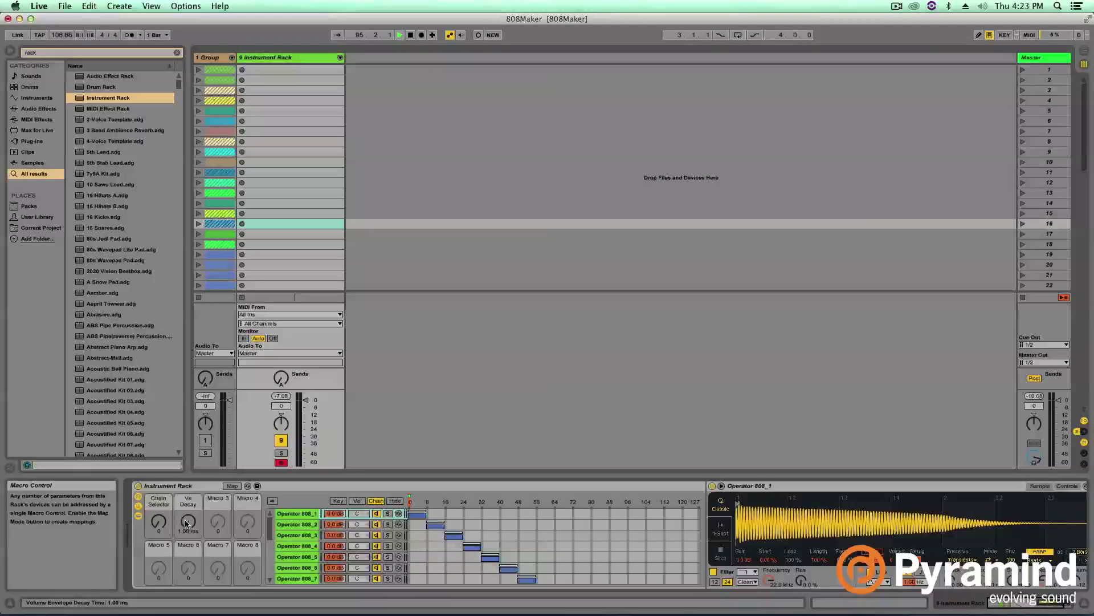
pyautogui.moveTo(188, 521); pyautogui.dragTo(184, 490)
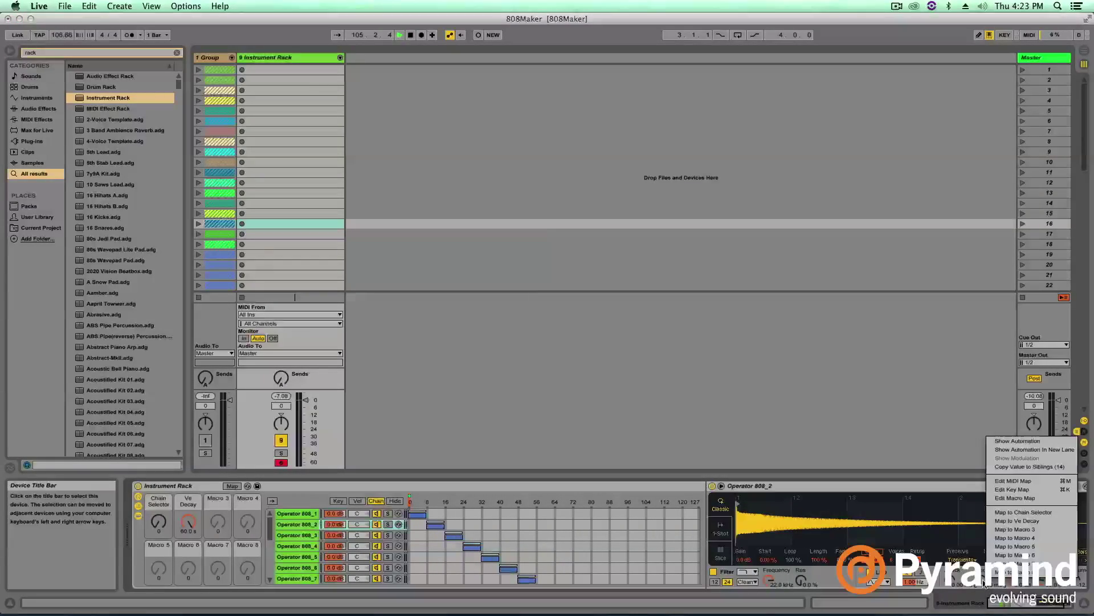
# Step: Map Operator 808_2's decay to Ve Decay and copy the decay value to the sibling chains
pyautogui.click(1017, 521)
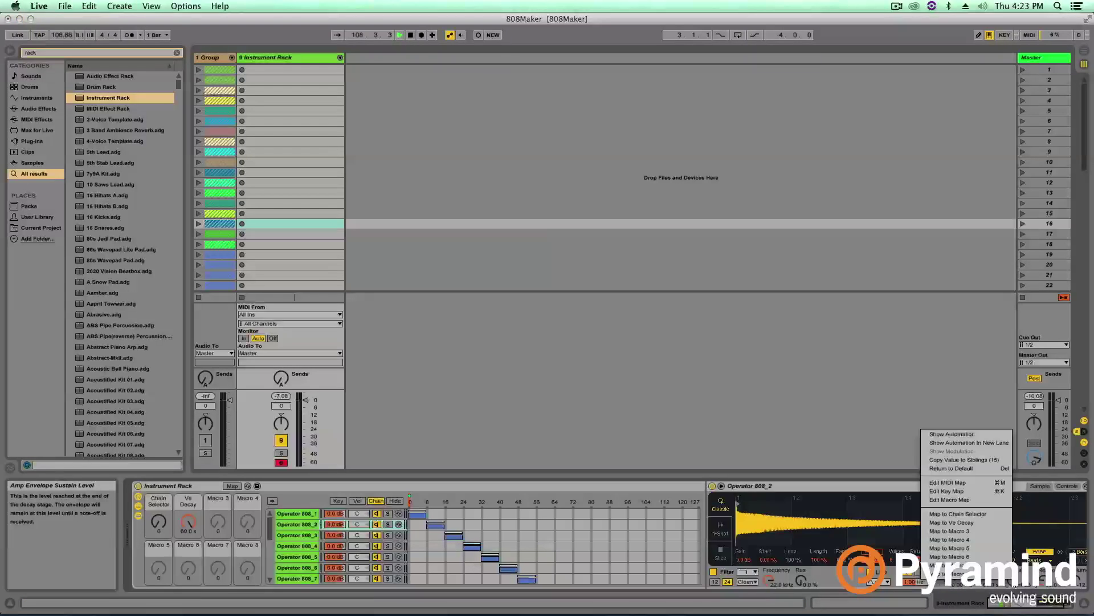
pyautogui.rightClick(1016, 587)
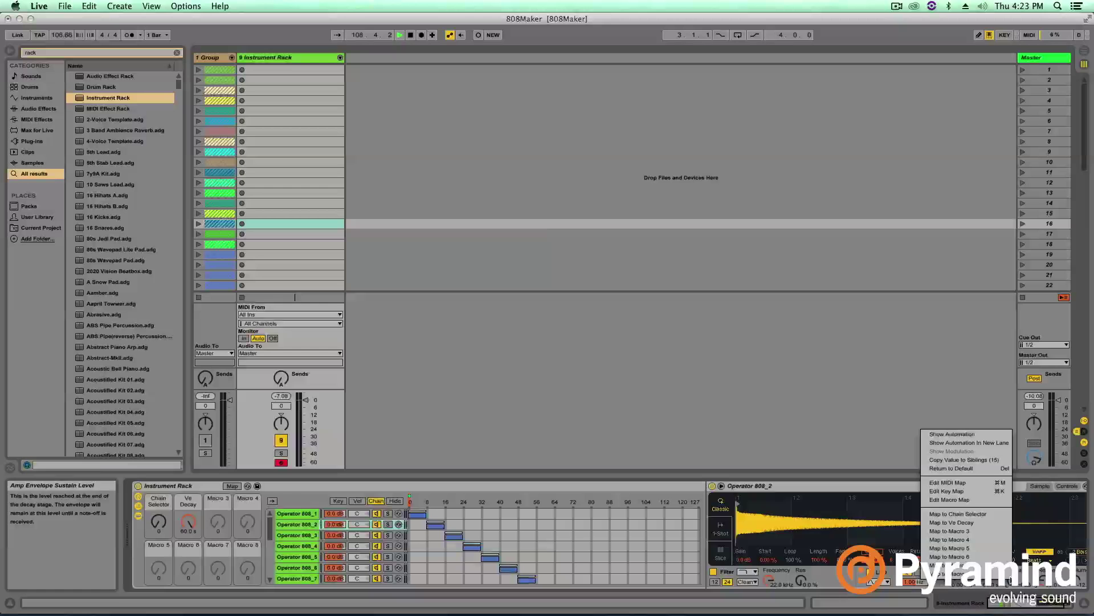
pyautogui.click(983, 460)
pyautogui.rightClick(983, 582)
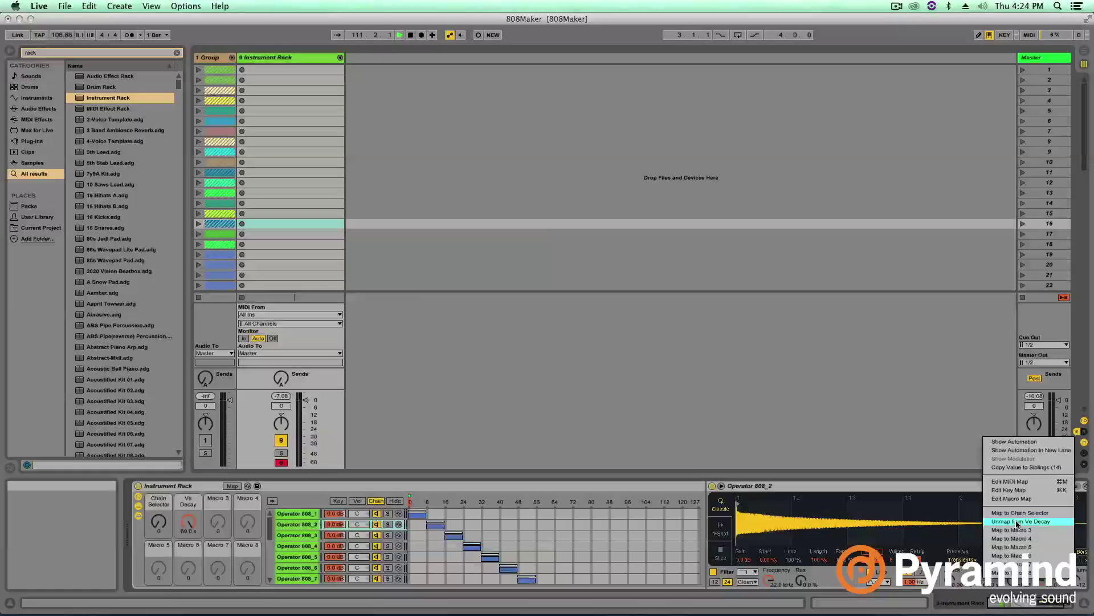
pyautogui.click(929, 489)
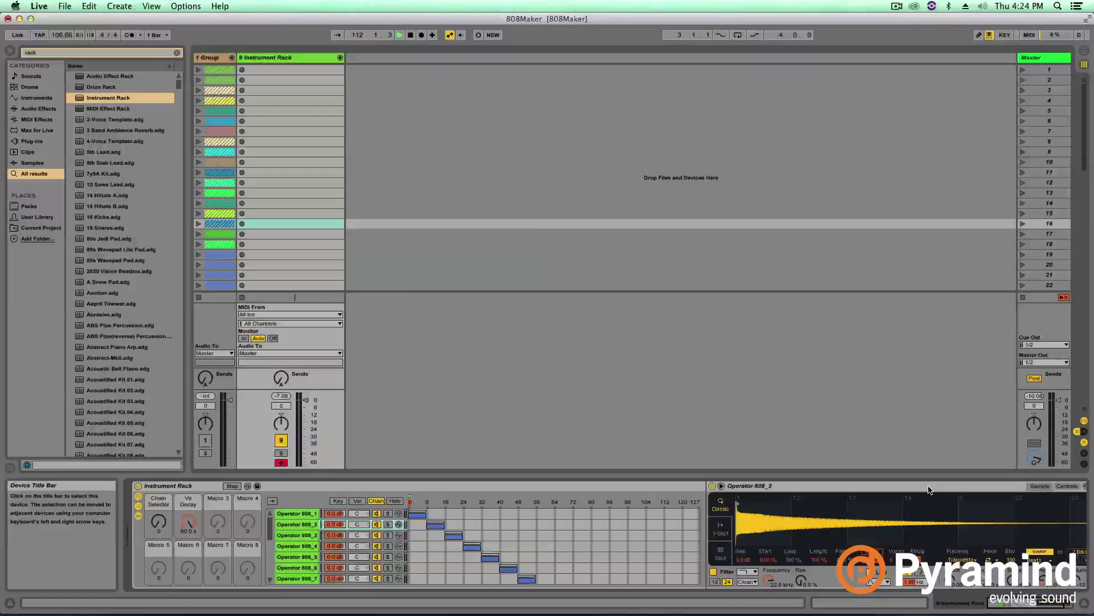
pyautogui.click(989, 586)
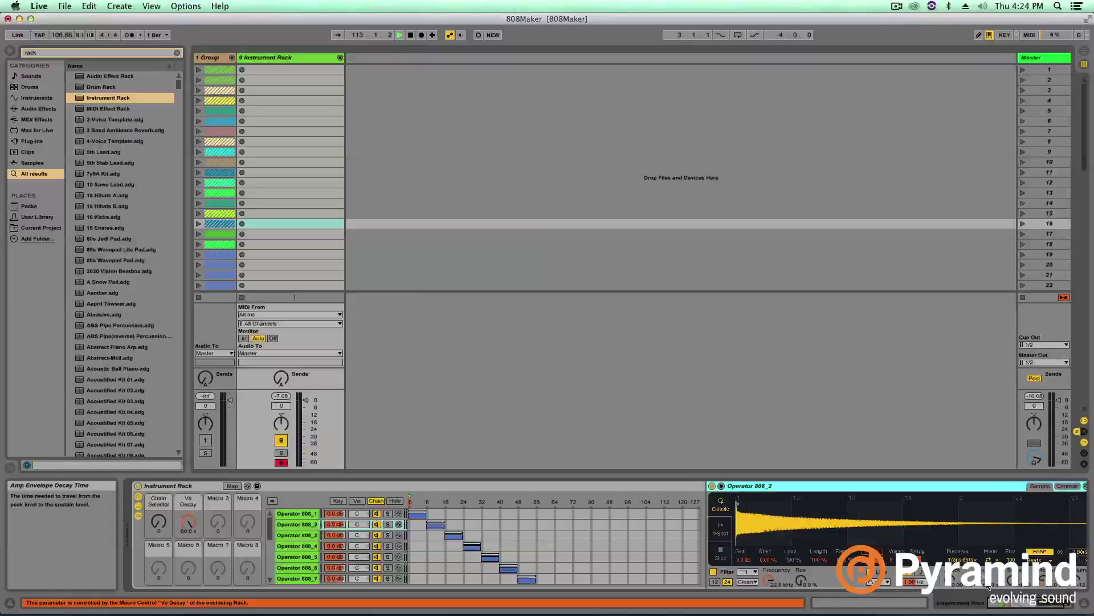